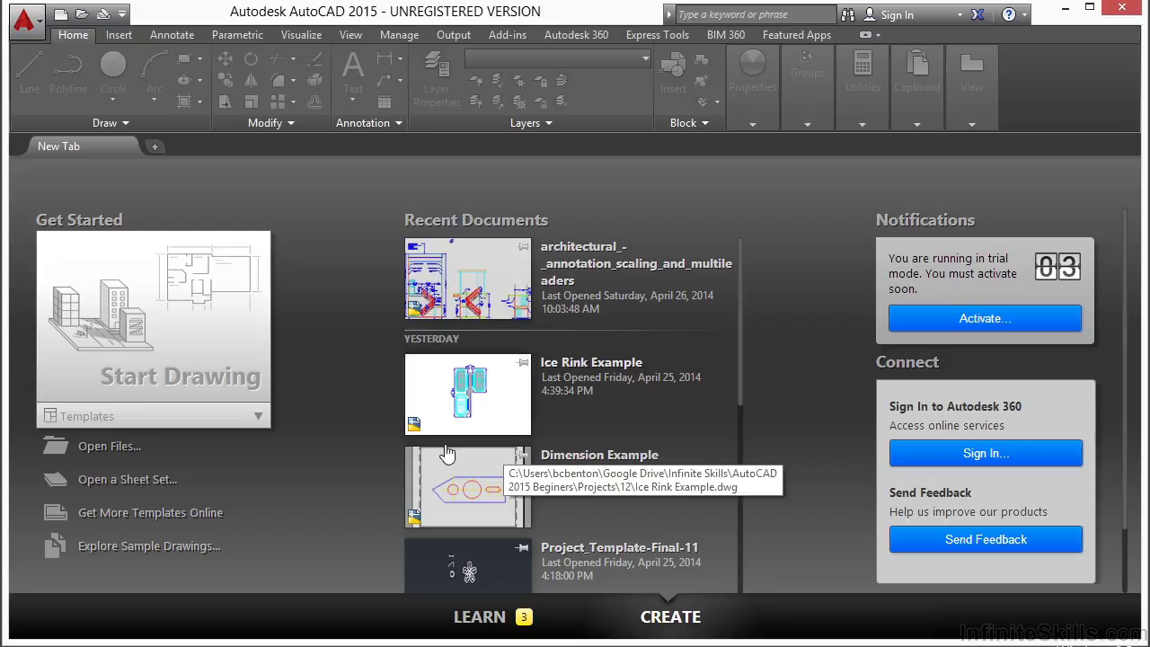
Start a new drawing from one of the listed templates
click(259, 419)
click(84, 493)
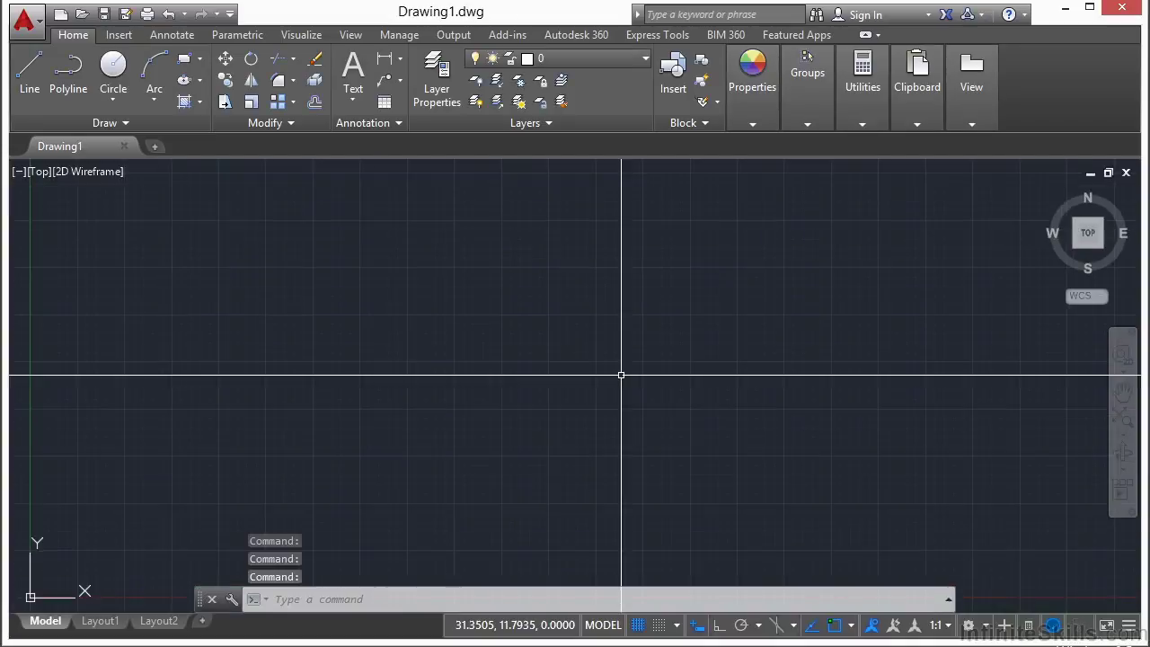
text(PUBLIsh)
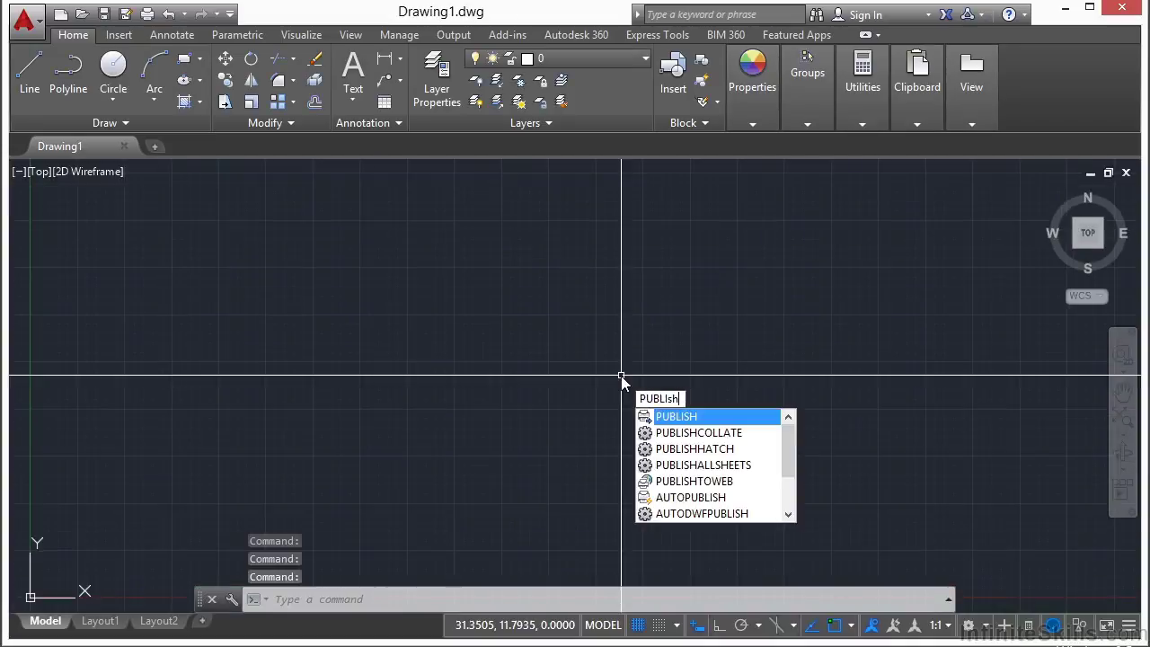
key(Return)
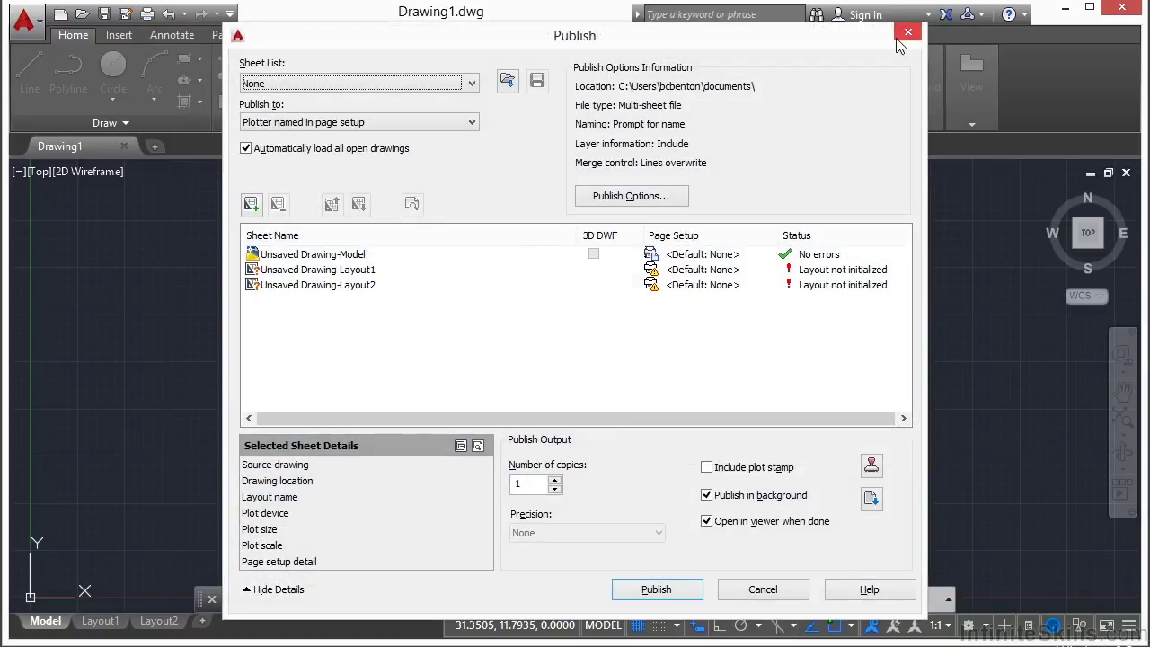
click(903, 36)
Open the Publish dialog and remove the unsaved drawing's Model, Layout1 and Layout2 sheets from the sheet list
click(34, 26)
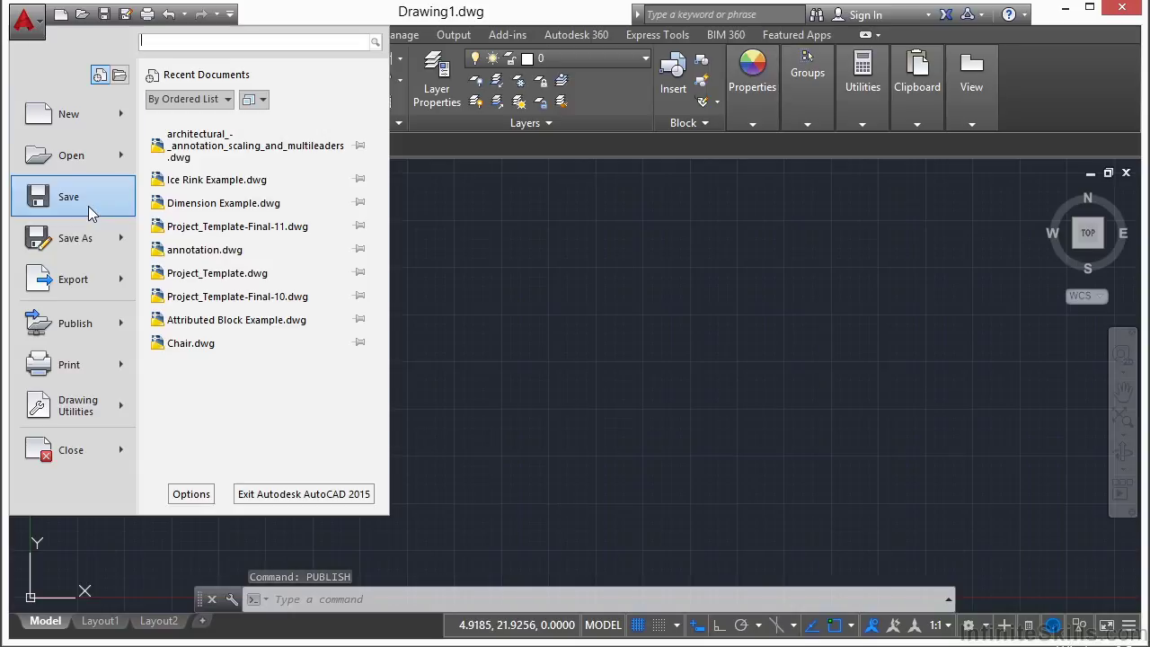
click(86, 327)
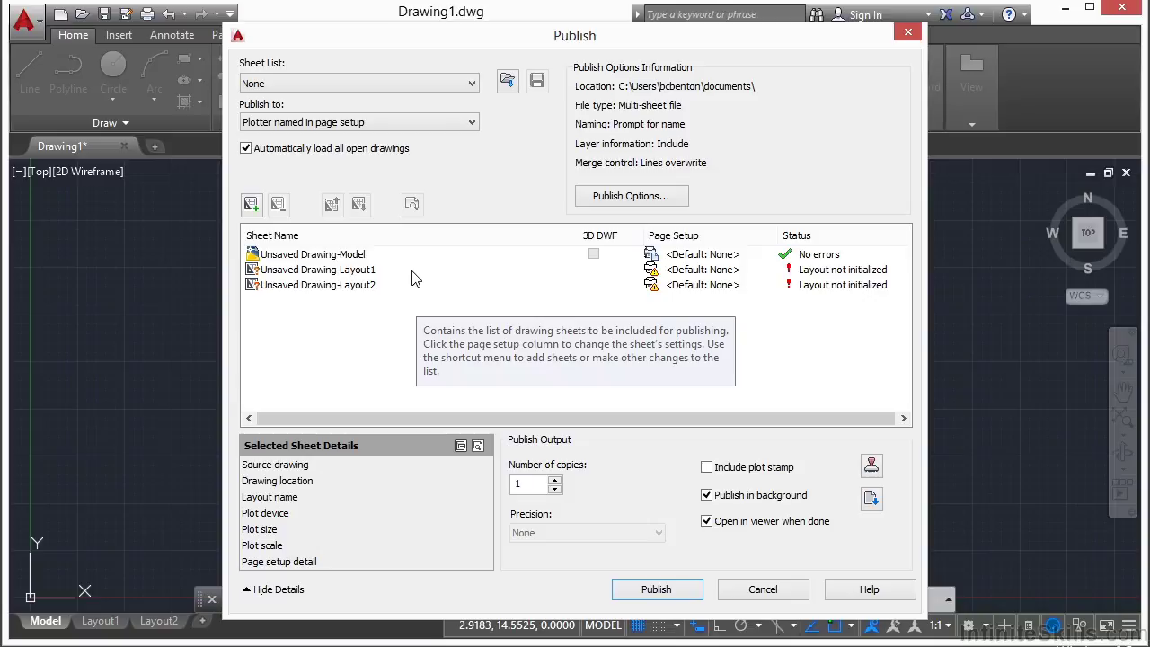
click(331, 258)
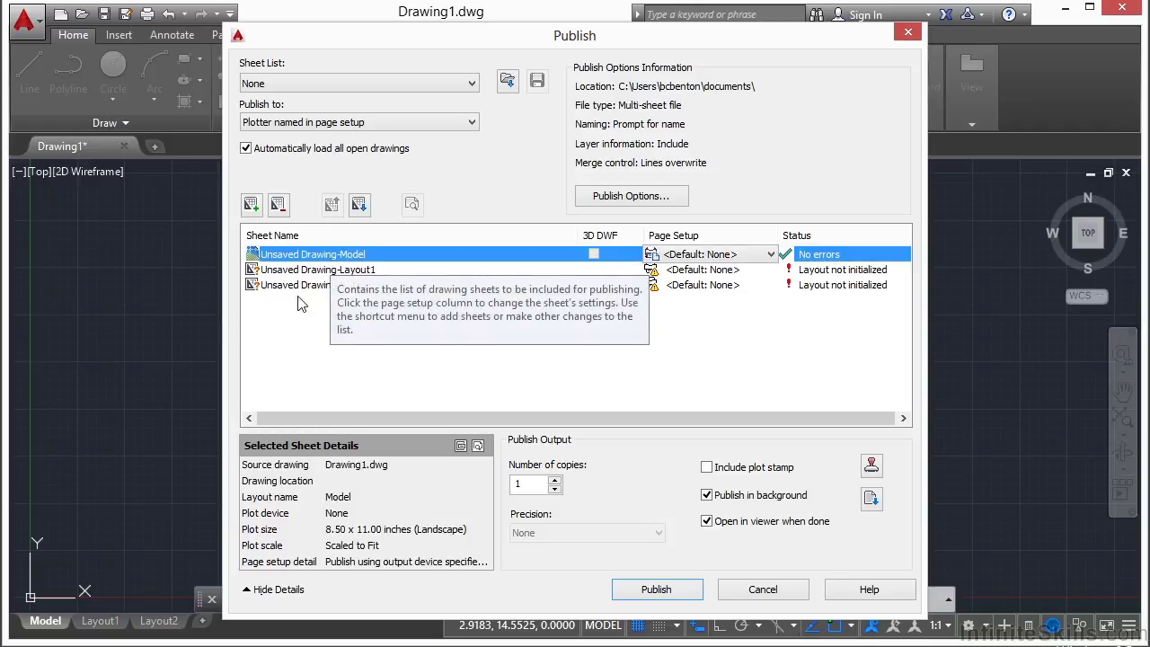
shift+click(301, 285)
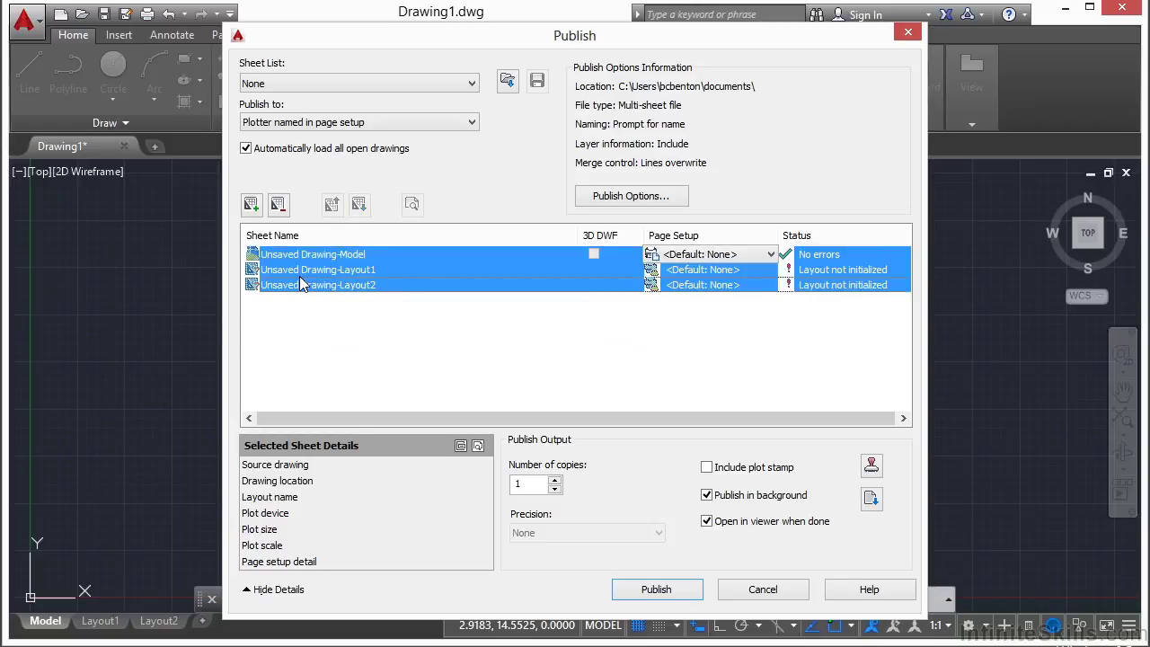
click(278, 209)
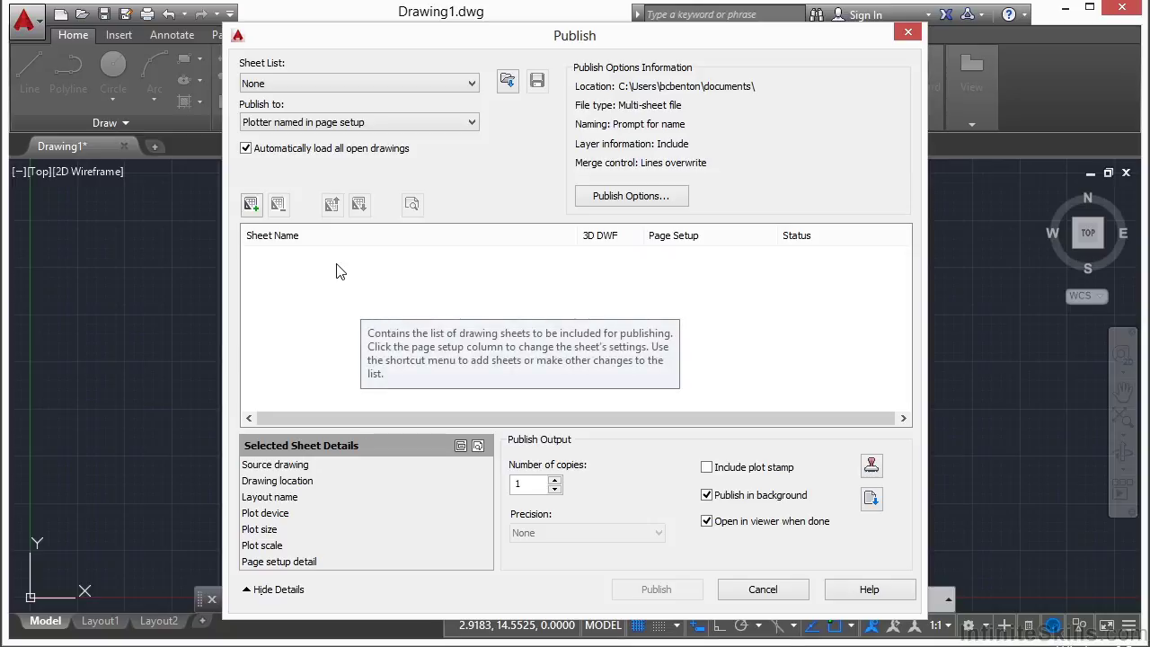
Add only the layouts of the architectural annotation scaling, architectural_example-imperial, colorwh and Dimension Example drawings from folder 13 to the sheet list
click(250, 204)
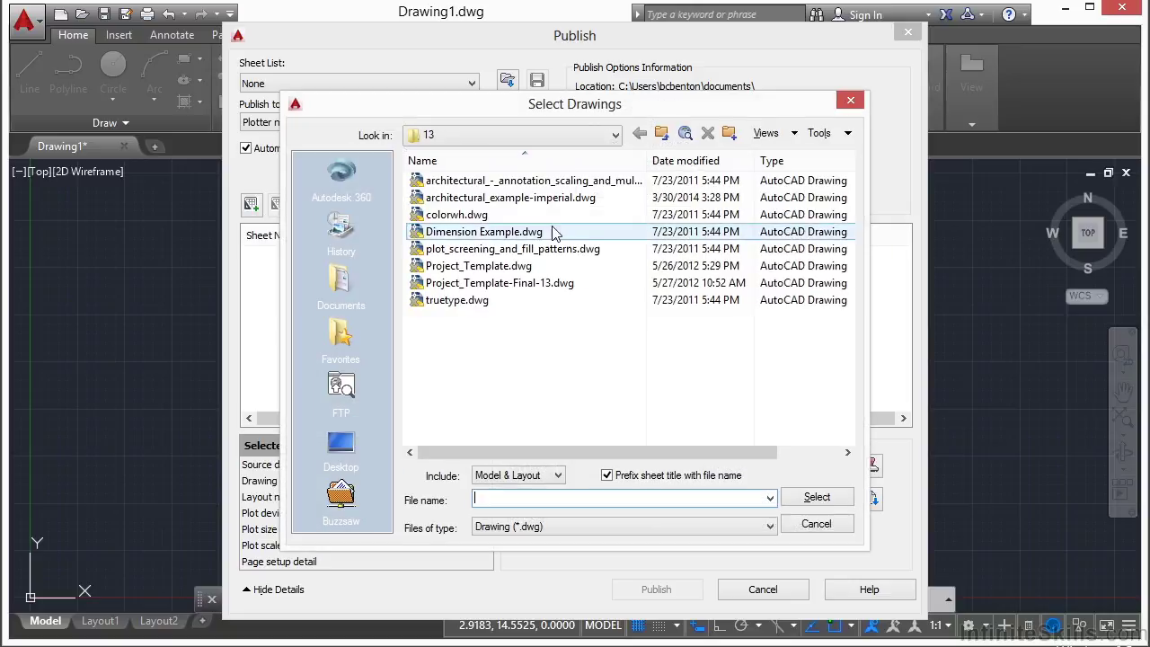
click(551, 182)
shift+click(553, 199)
click(555, 199)
shift+click(549, 181)
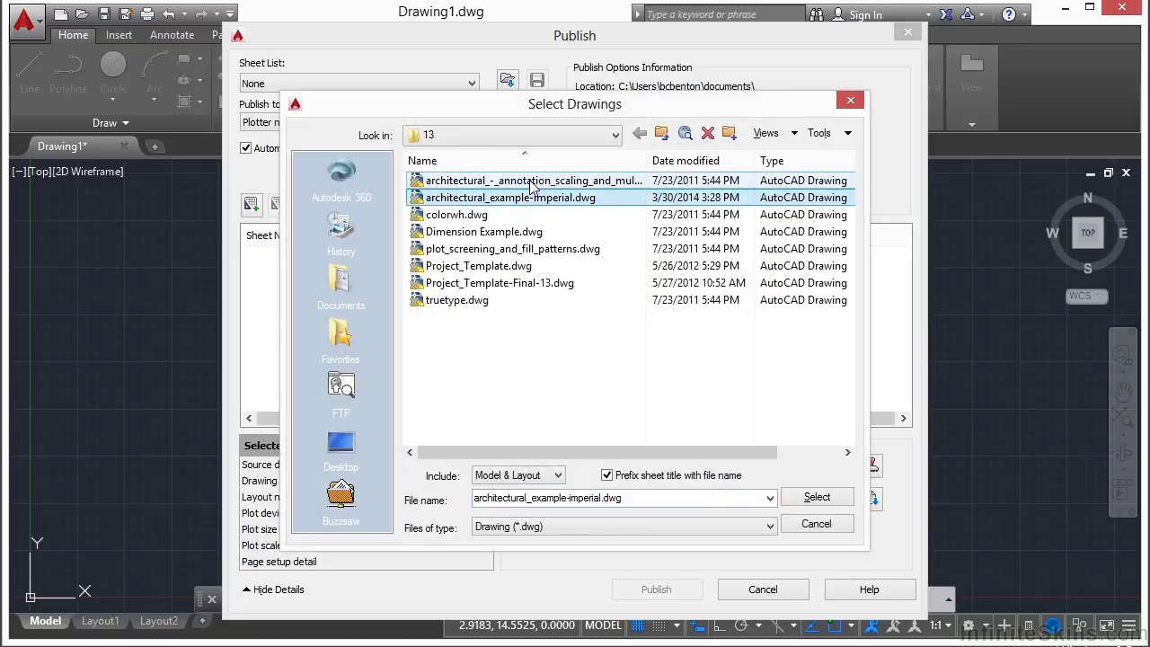
ctrl+click(485, 216)
ctrl+click(492, 234)
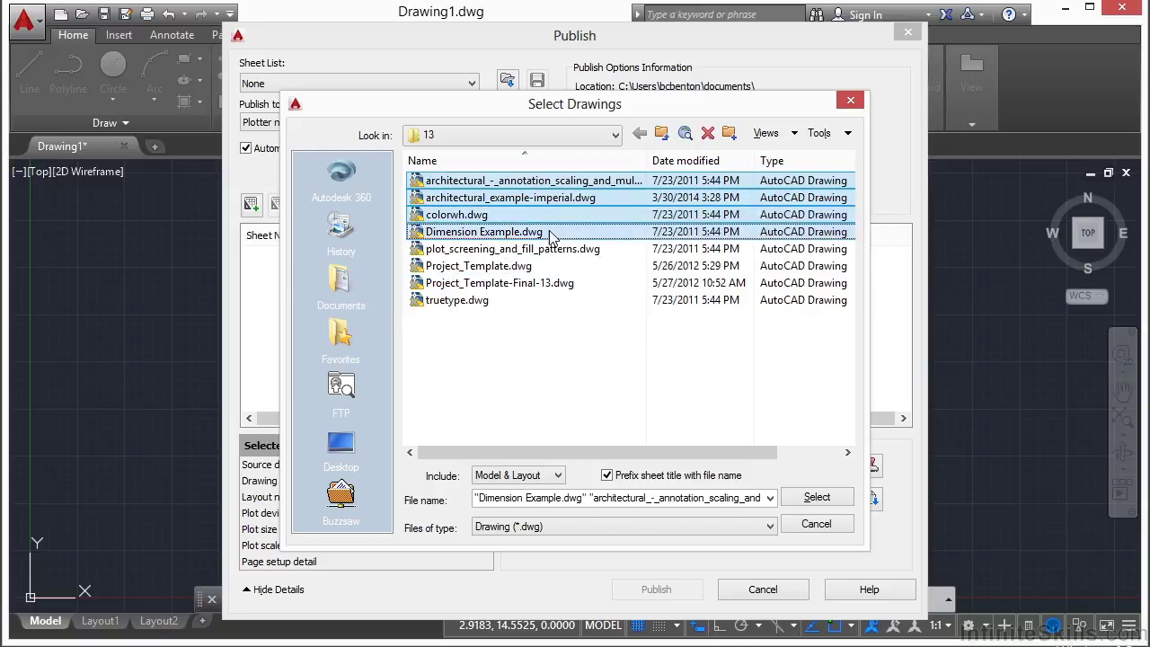
click(558, 476)
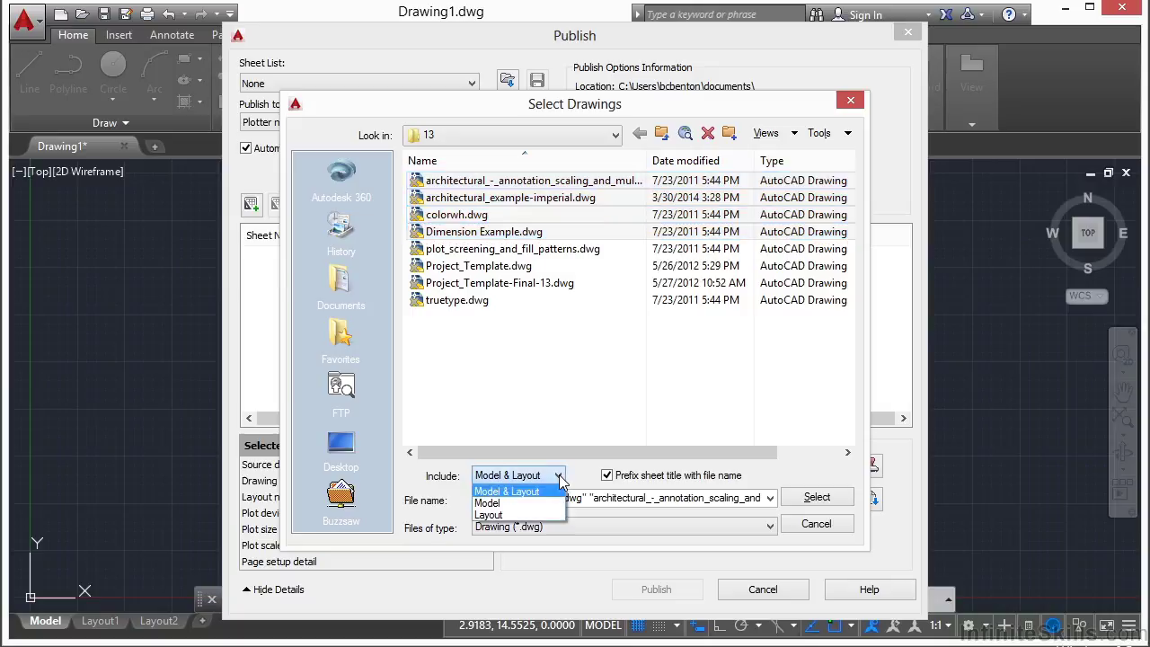
click(526, 514)
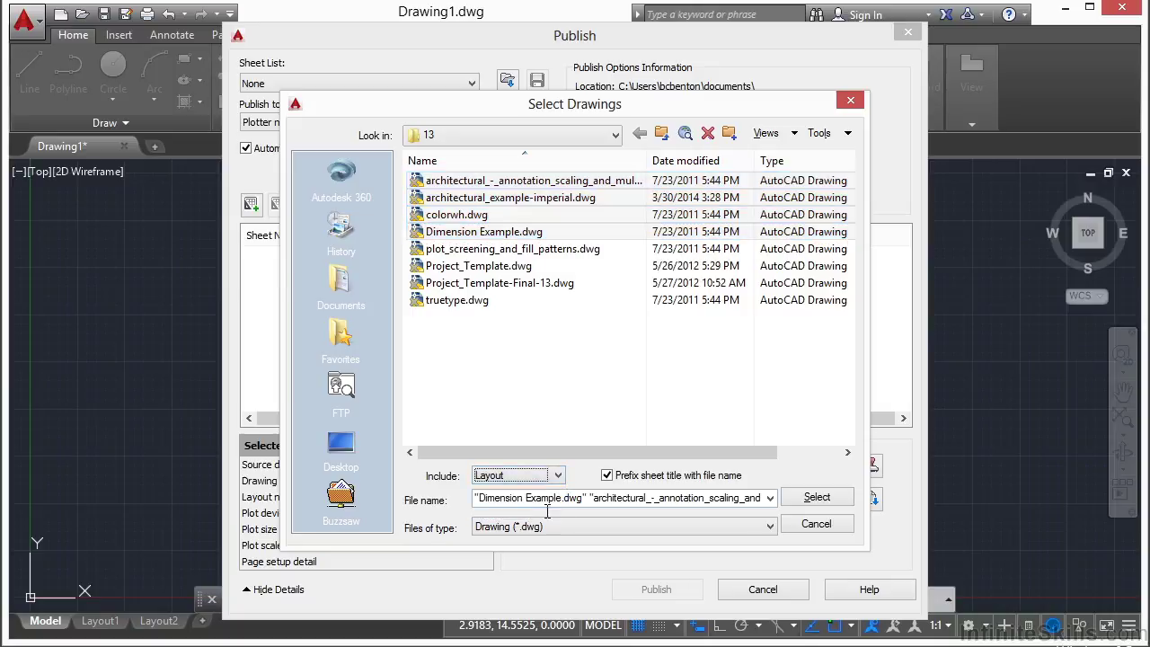
click(826, 503)
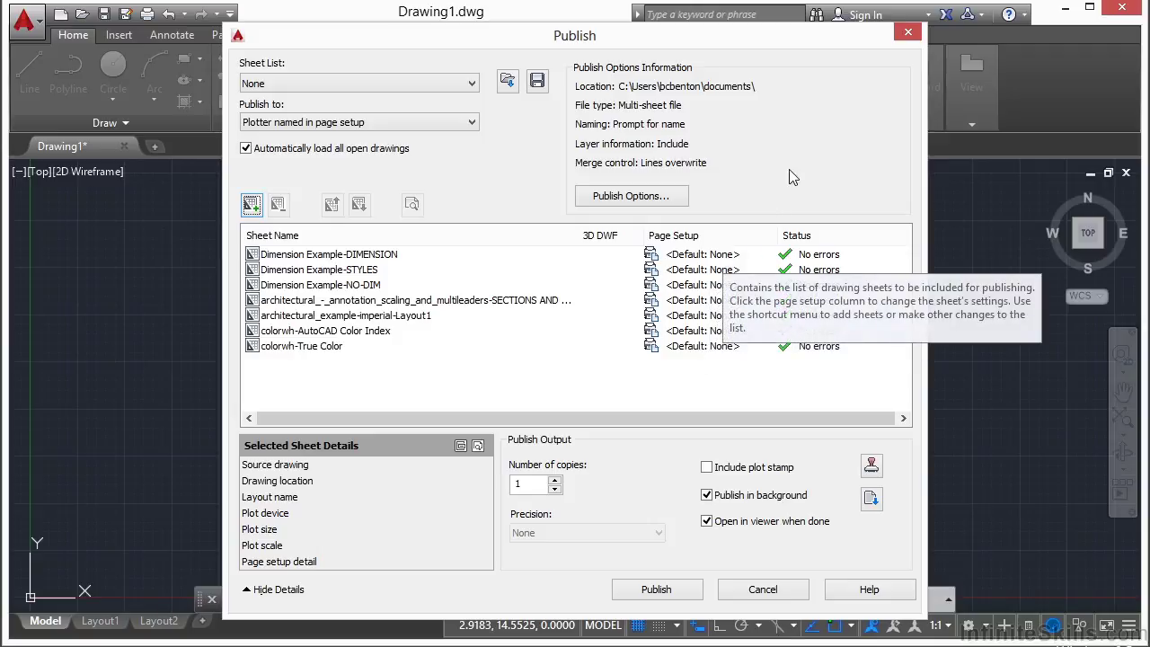
Examine the page setup choices offered for the Dimension Example-DIMENSION and Dimension Example-STYLES sheets
click(715, 261)
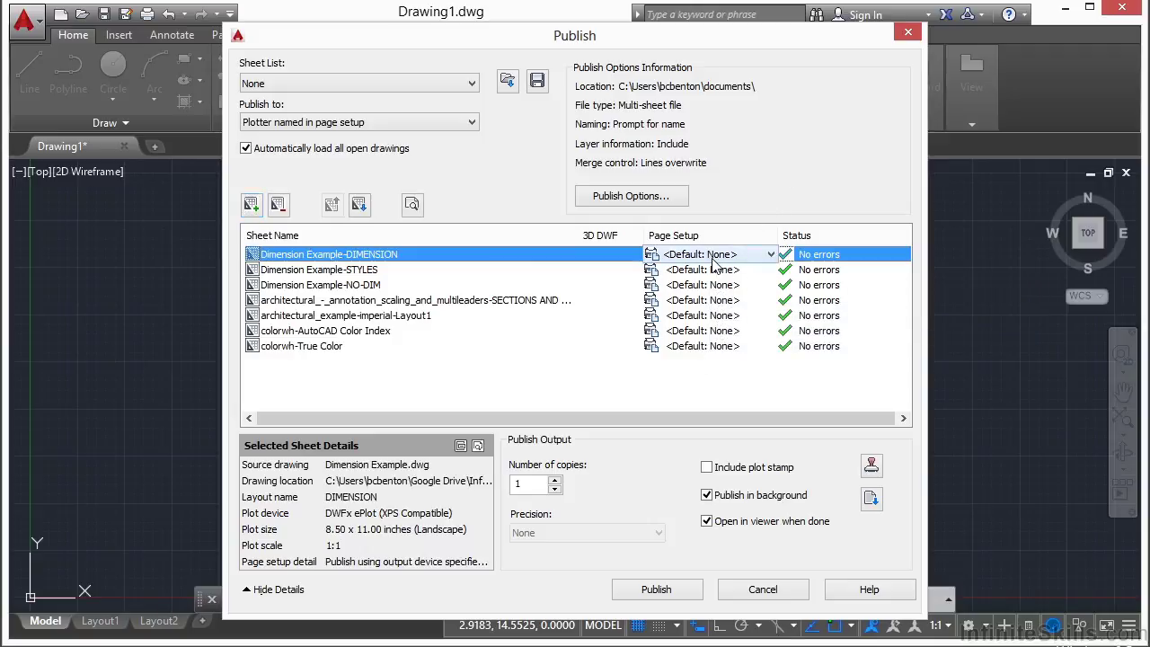
click(771, 255)
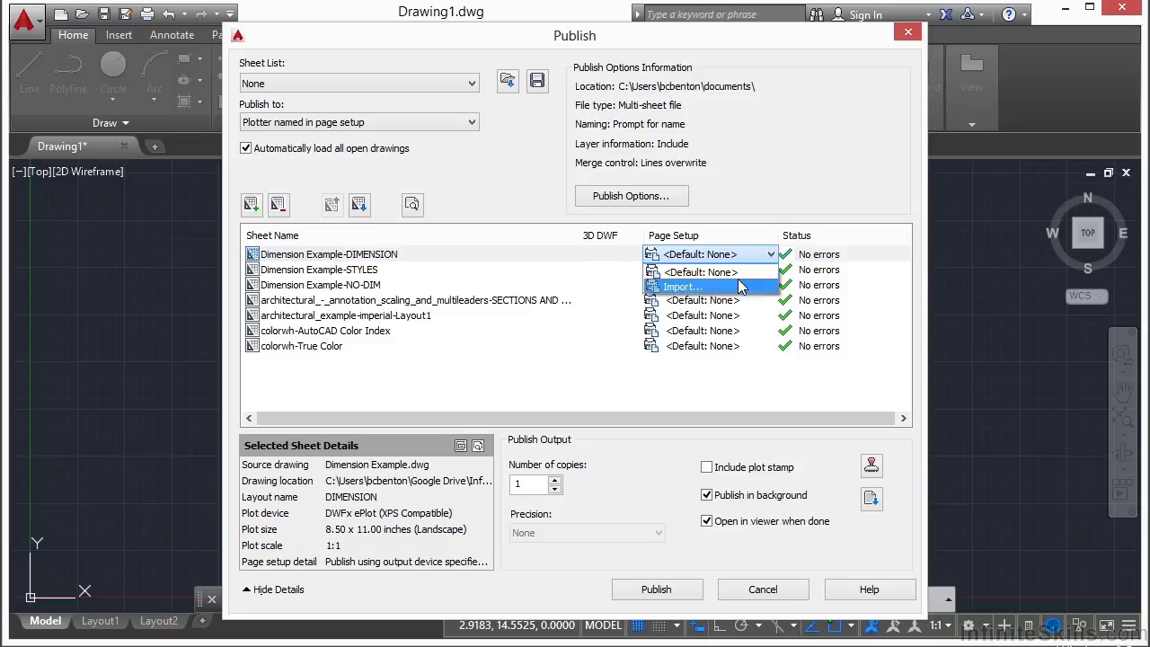
click(762, 199)
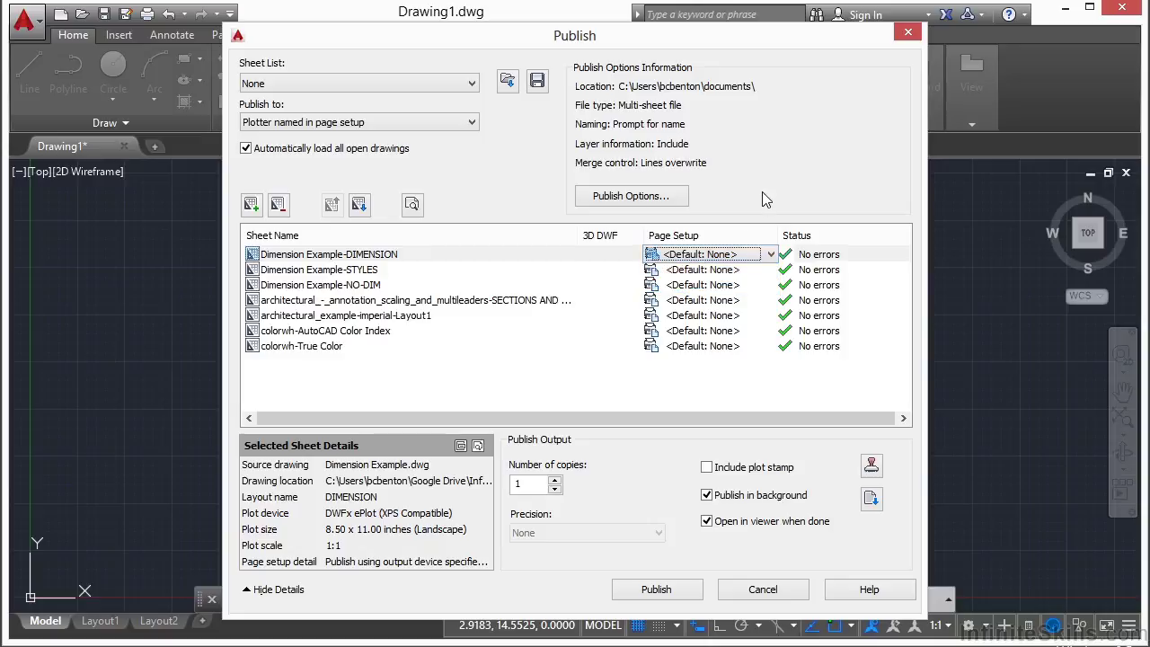
click(730, 272)
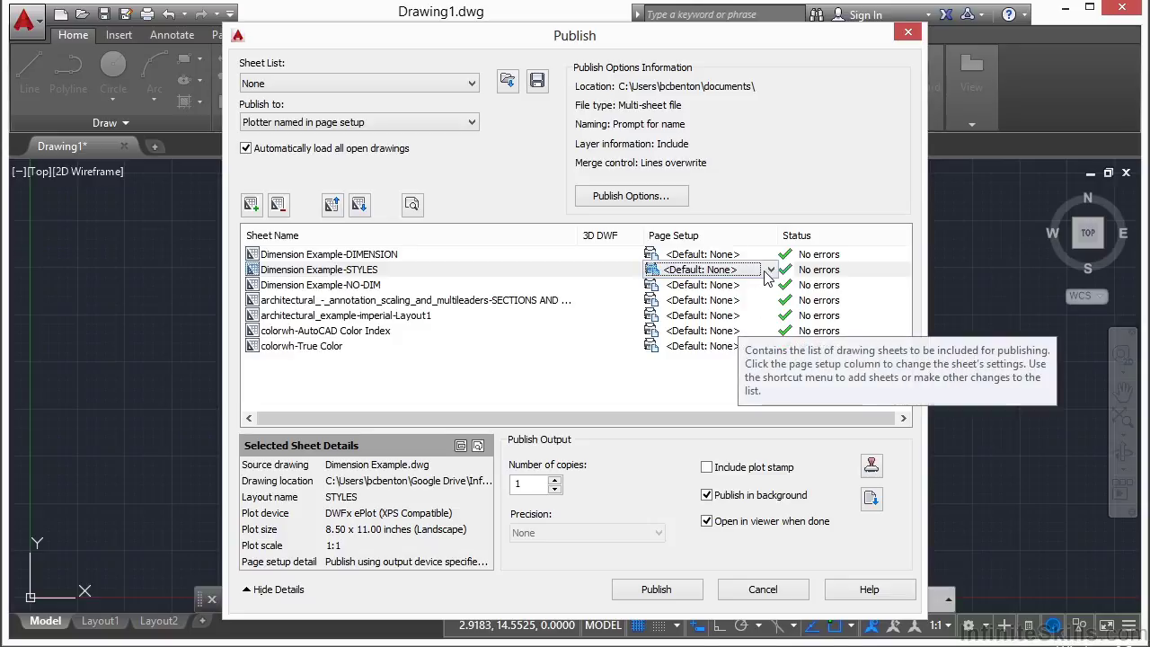
click(770, 269)
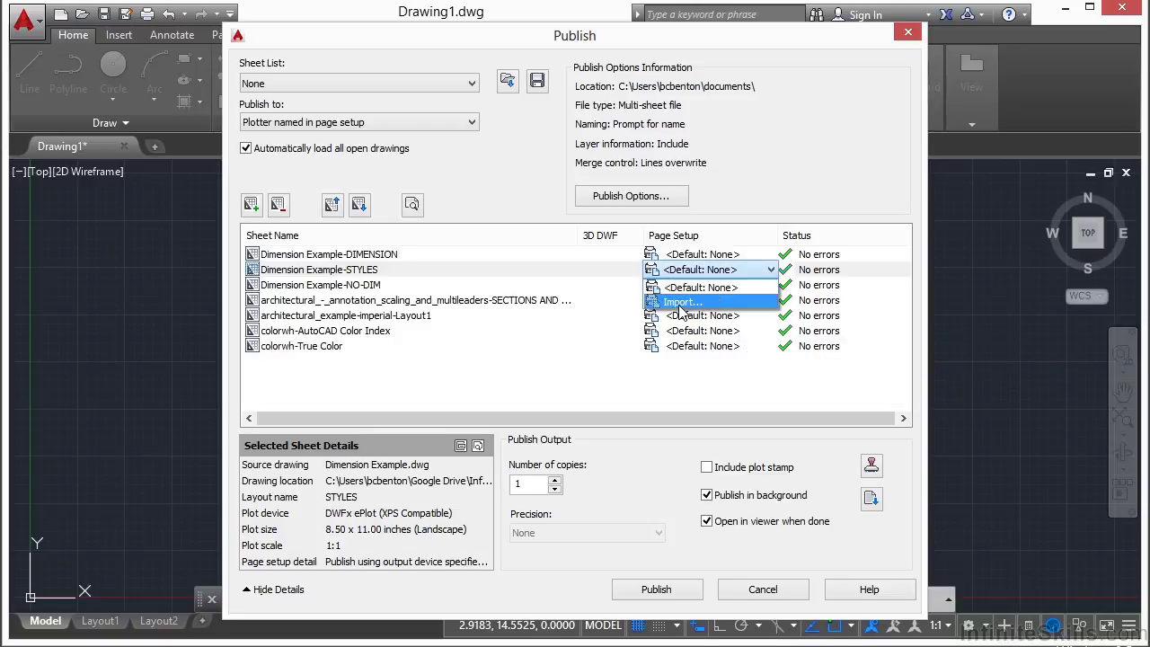
click(763, 185)
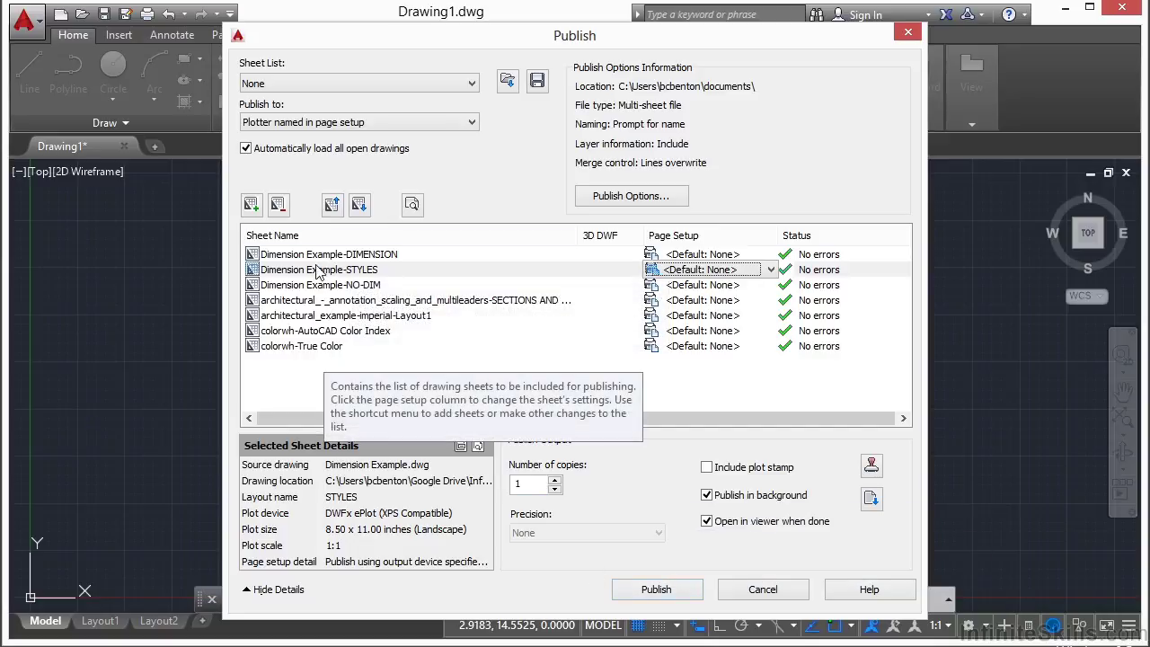
Move the colorwh-True Color sheet up to first place in the publish order
click(295, 349)
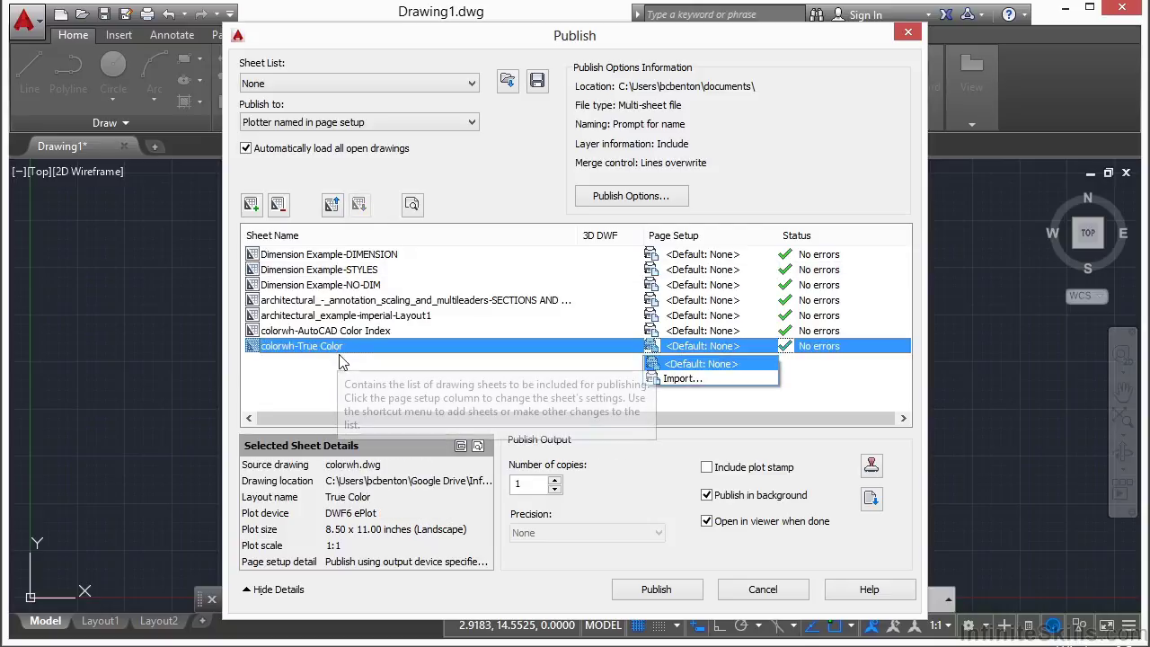
click(333, 206)
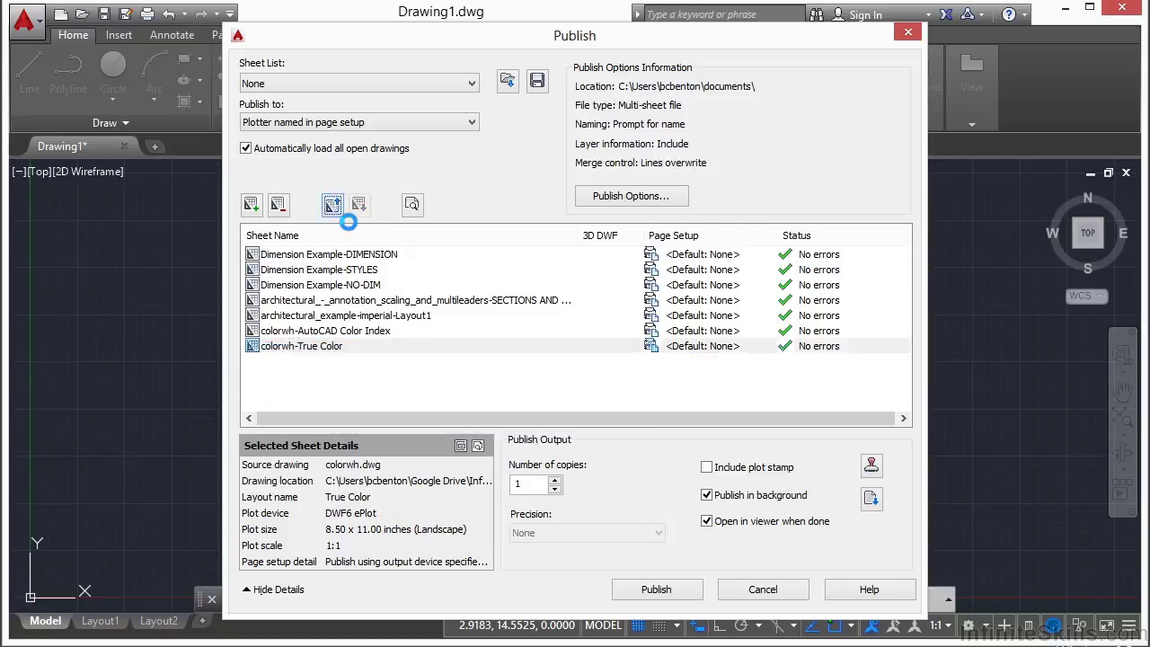
click(333, 206)
click(332, 206)
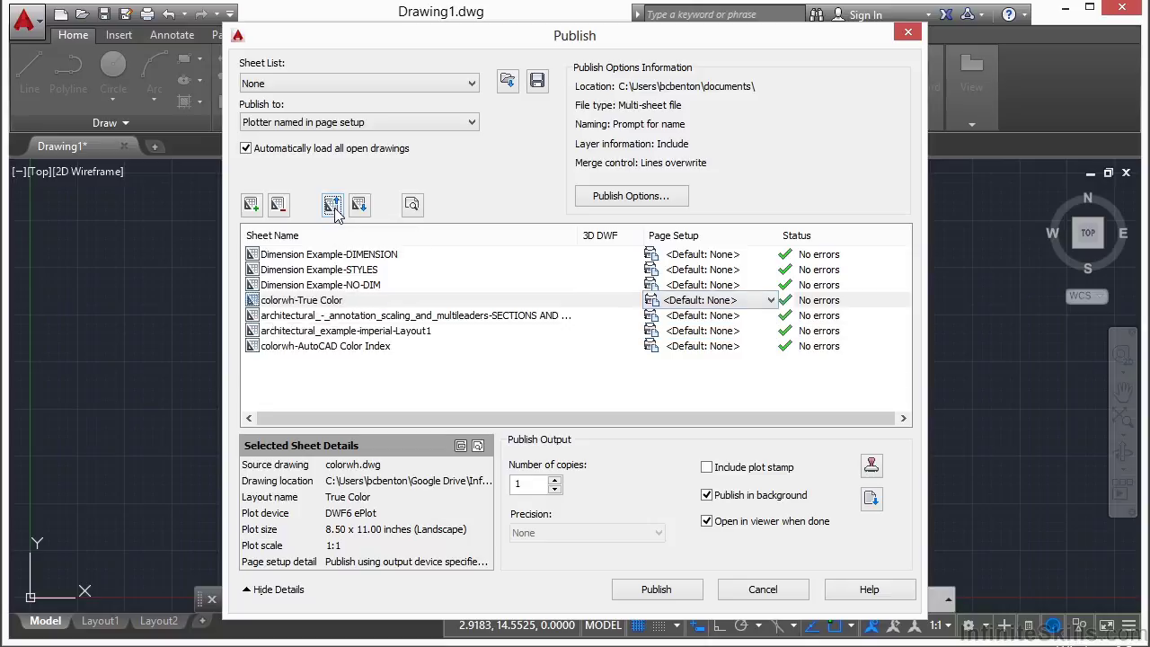
click(360, 206)
click(360, 206)
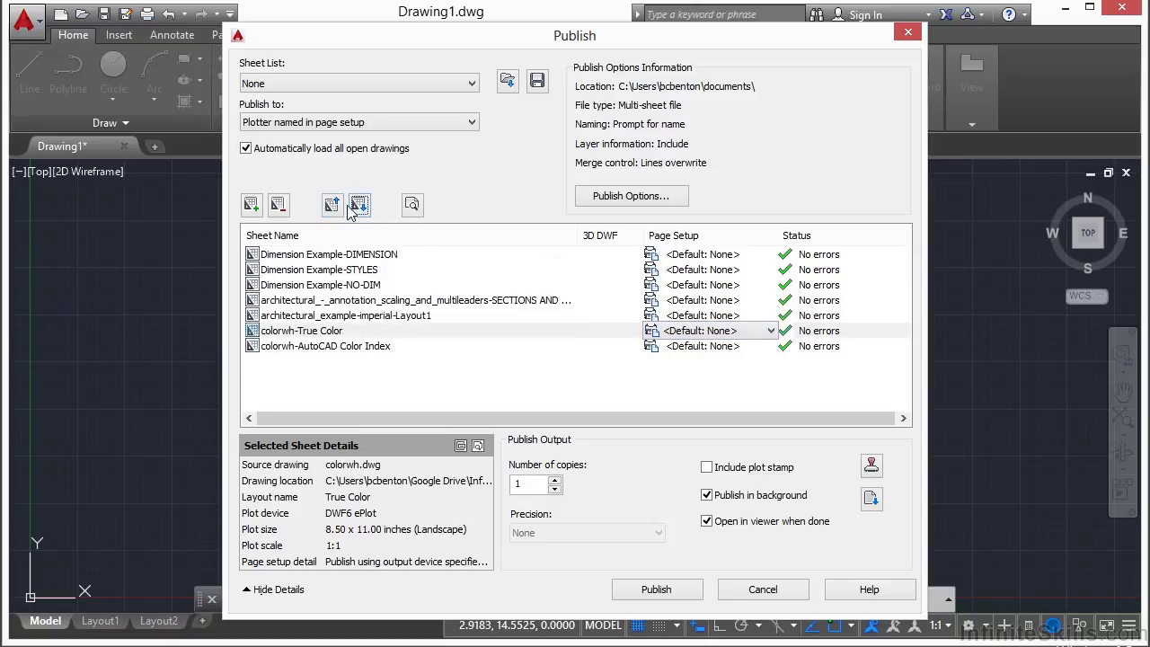
click(333, 205)
click(332, 206)
click(333, 205)
click(333, 205)
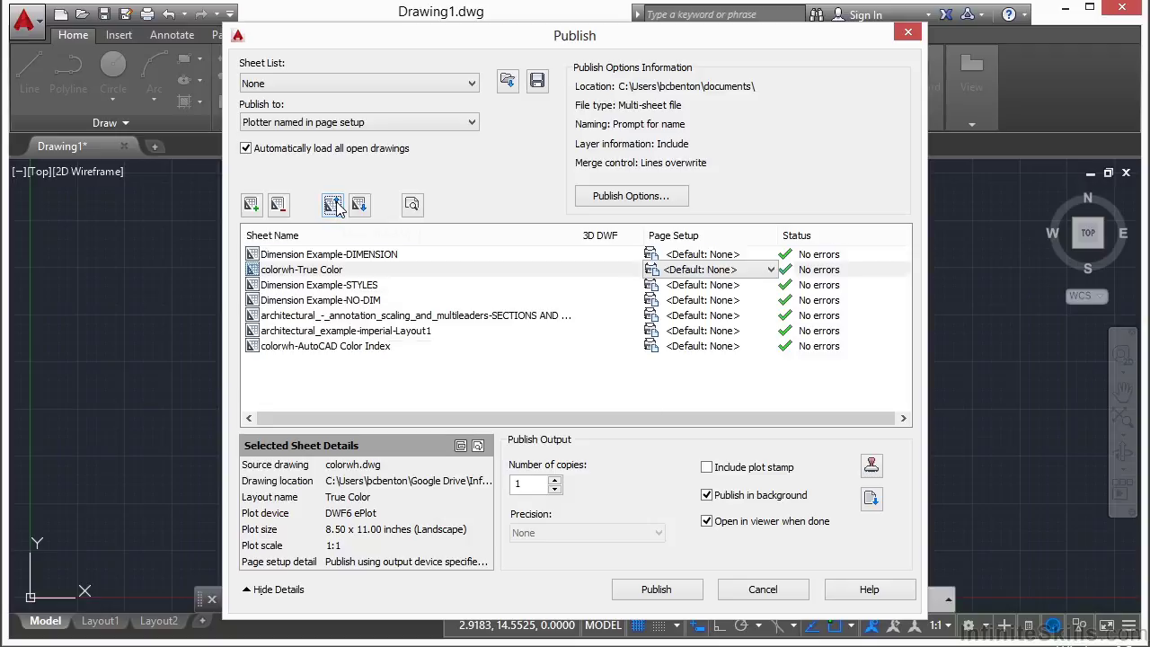
click(333, 206)
Move the Dimension Example-NO-DIM sheet to second place, directly below colorwh-True Color, and clear the selection
click(337, 300)
drag(339, 302, 325, 256)
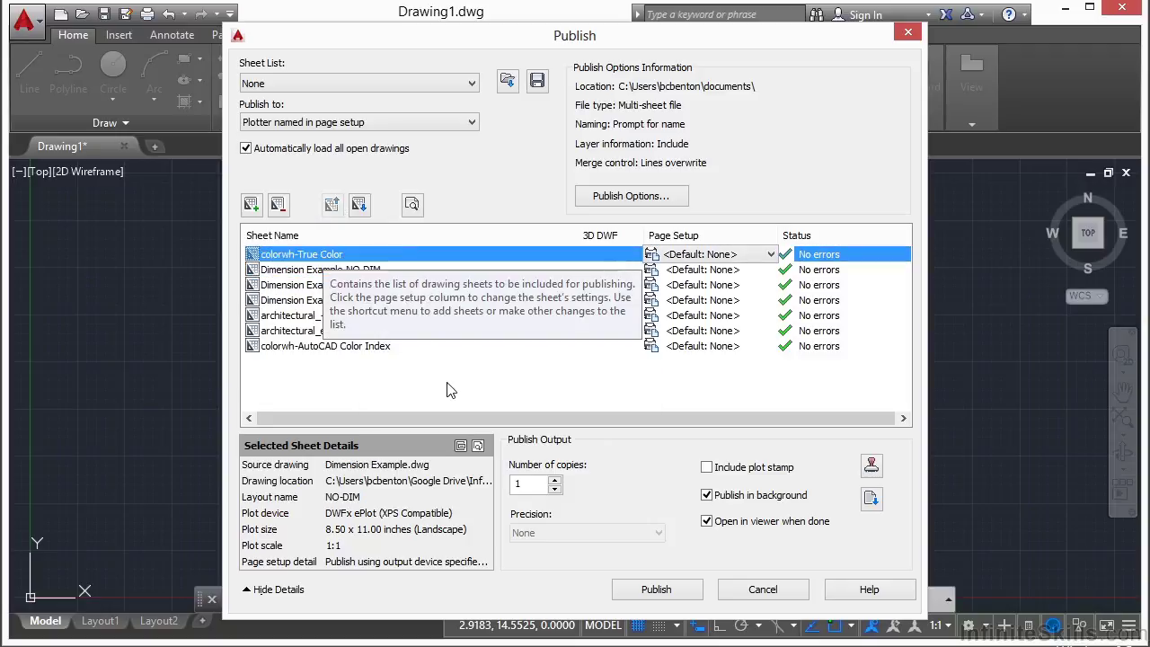
click(450, 388)
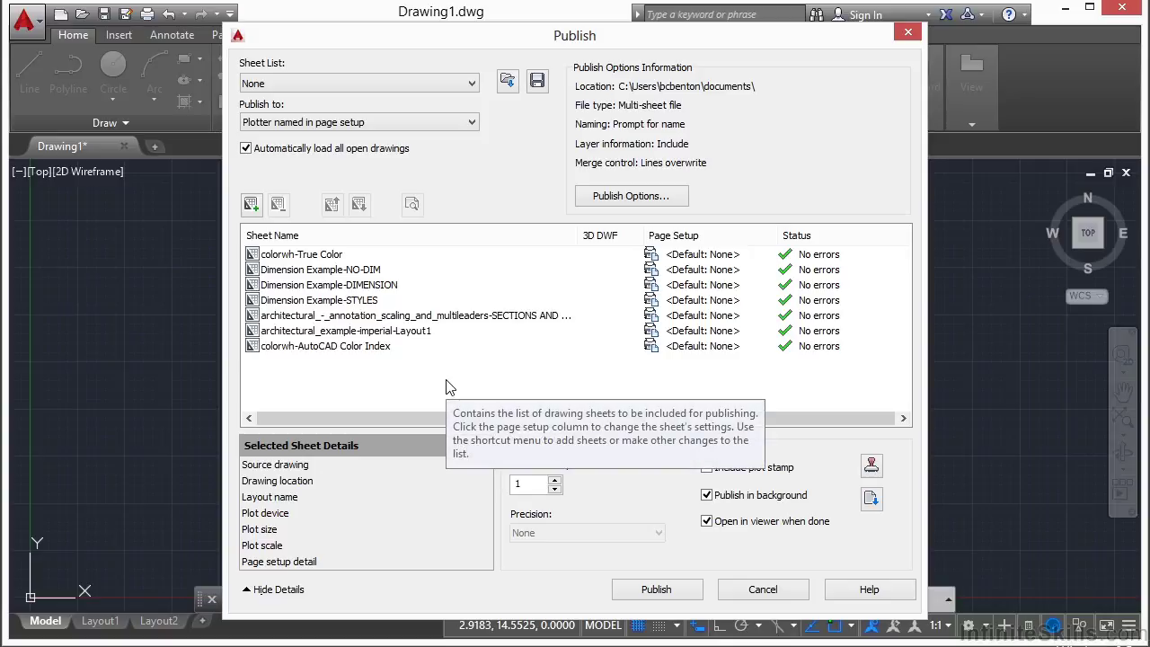
Set the number of copies to 4 and turn off publishing in the background
click(543, 490)
click(554, 479)
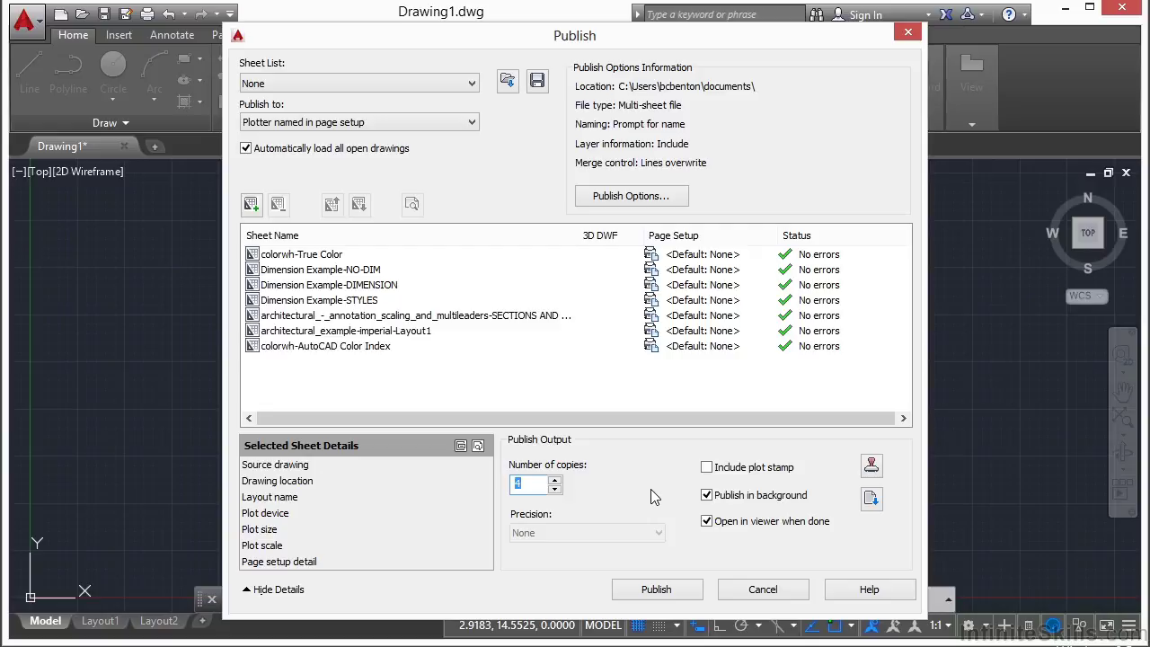
click(741, 494)
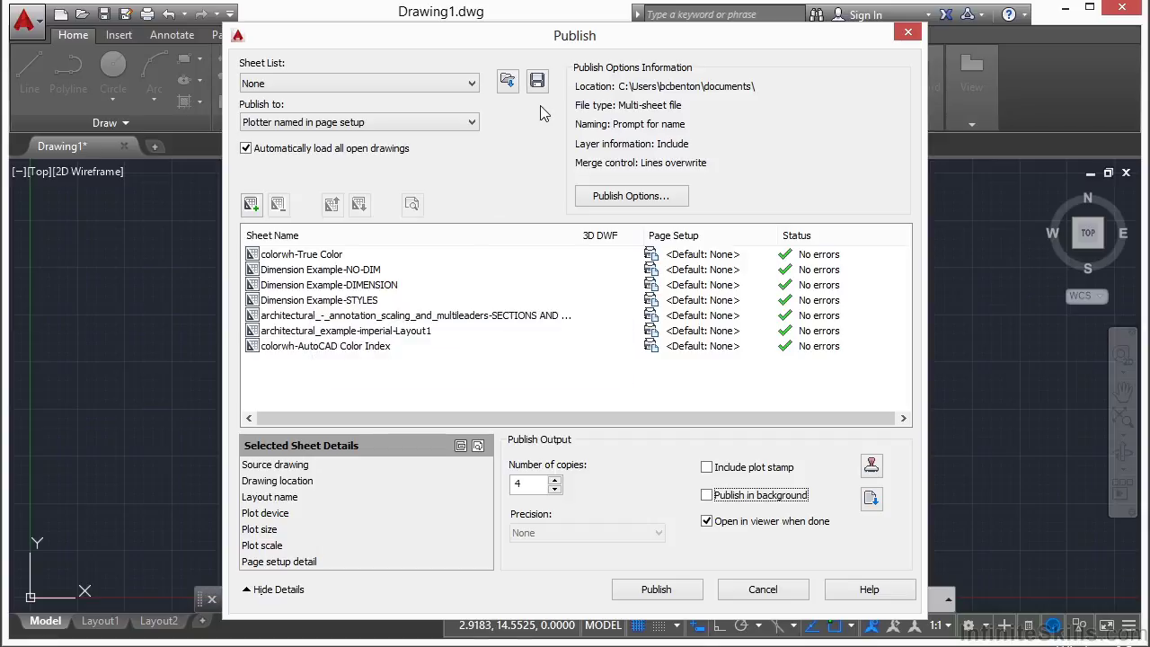
click(536, 80)
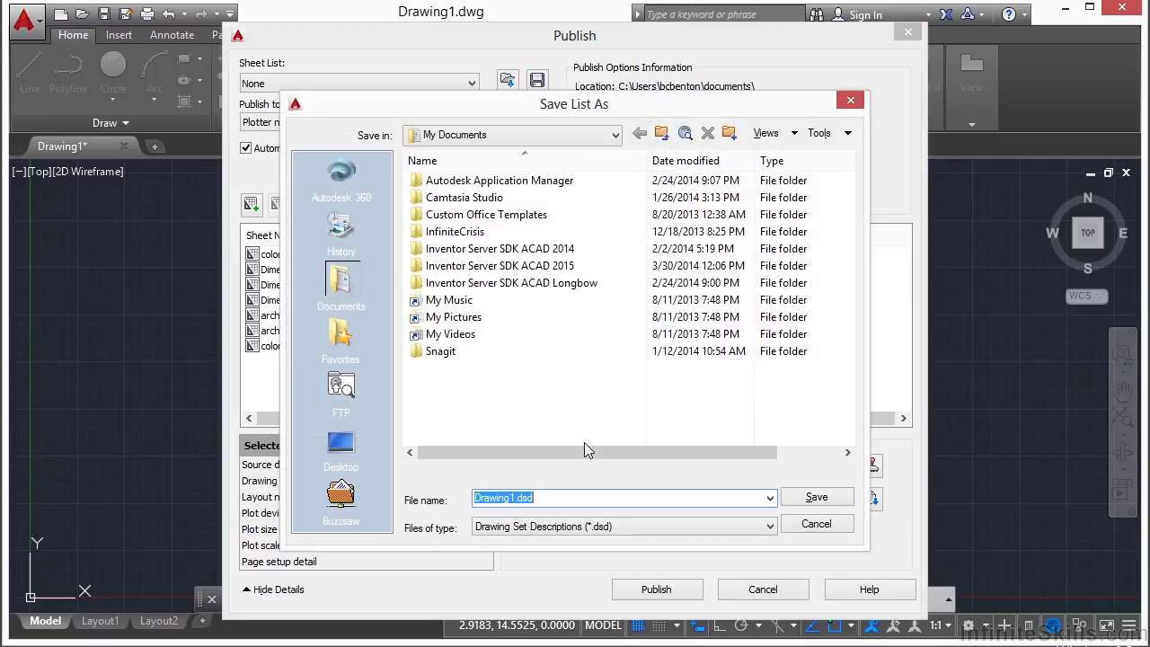
click(549, 505)
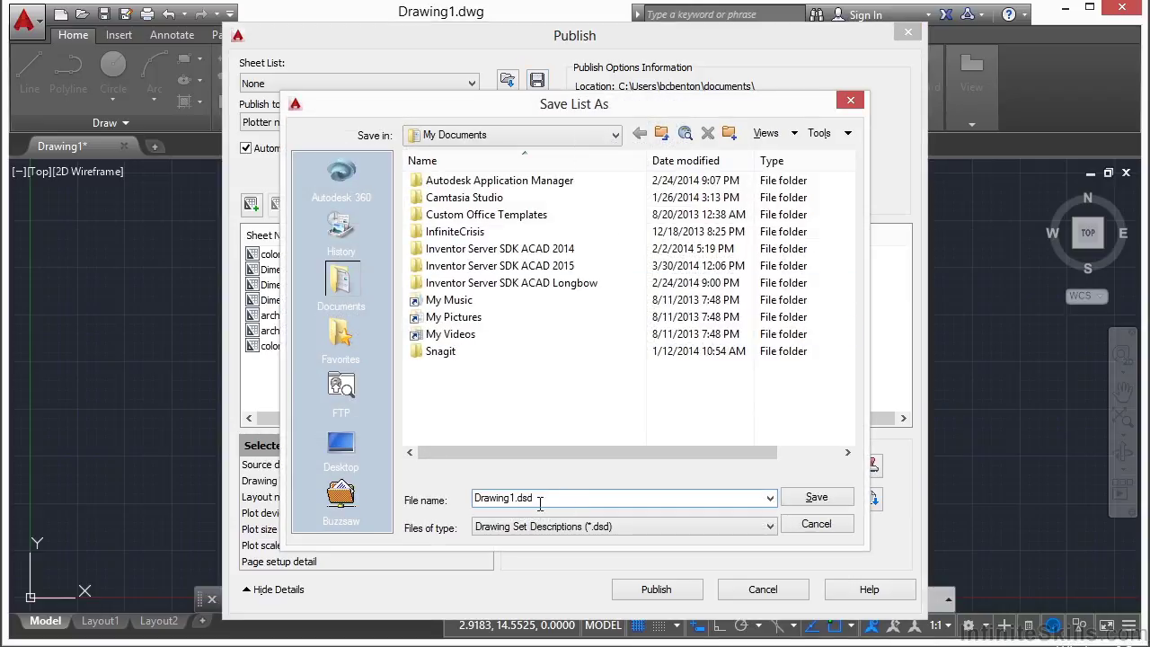
click(828, 530)
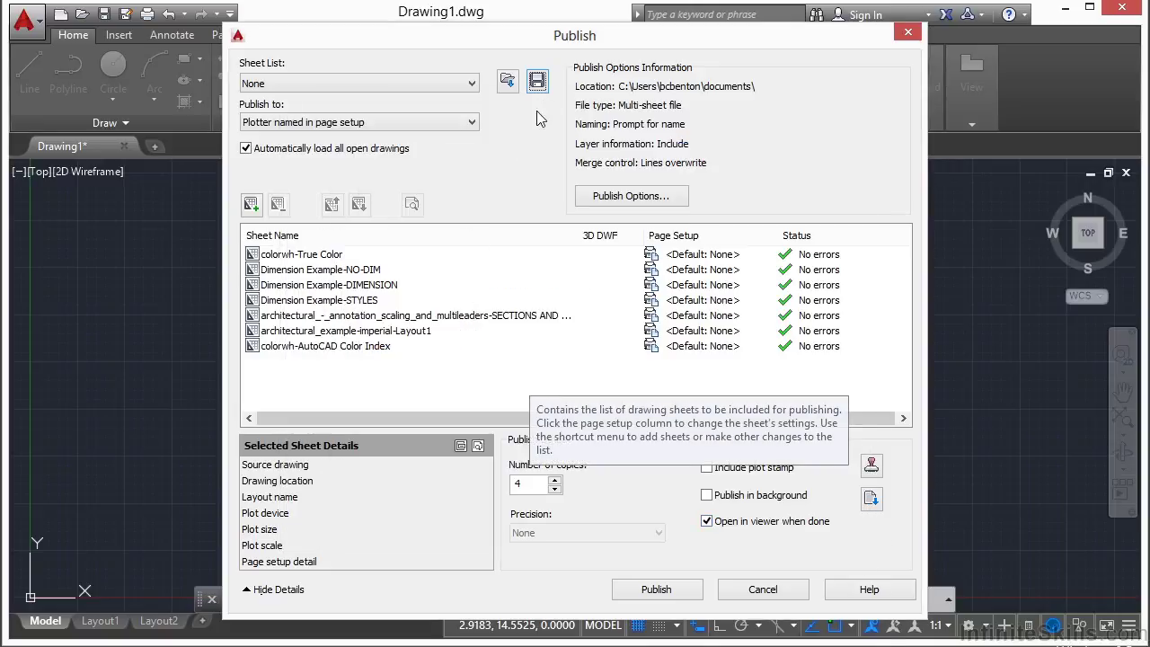
Start saving the sheet list and browse through Google Drive and Infinite Skills to folder 13 inside Projects
click(537, 82)
click(615, 135)
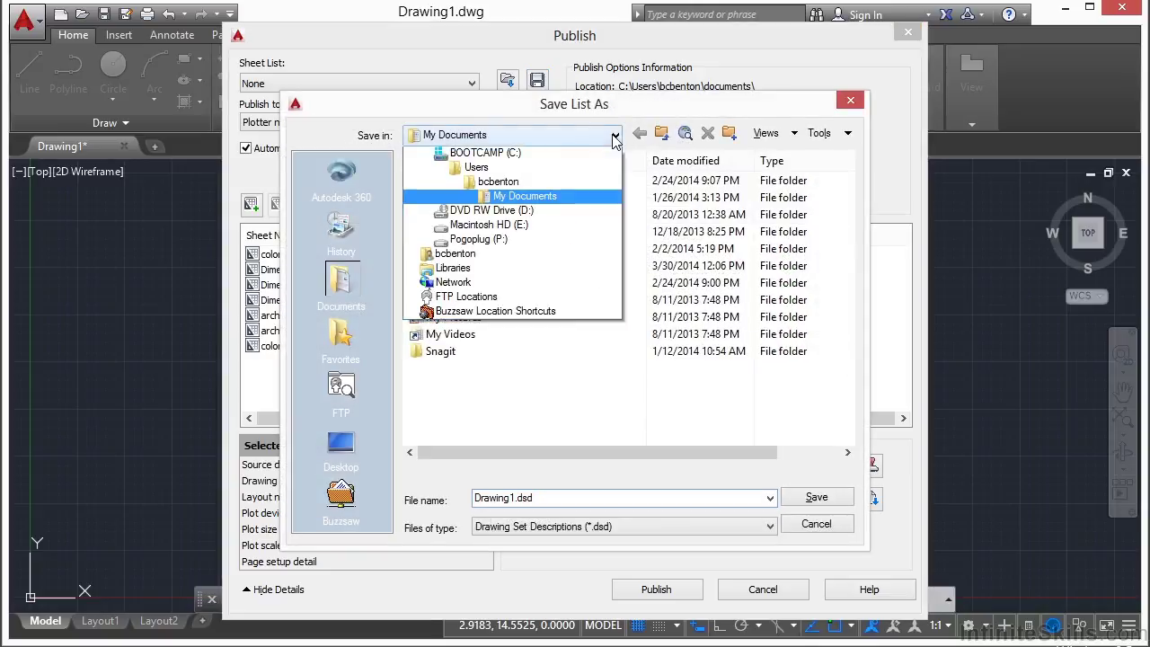
click(521, 212)
double_click(454, 325)
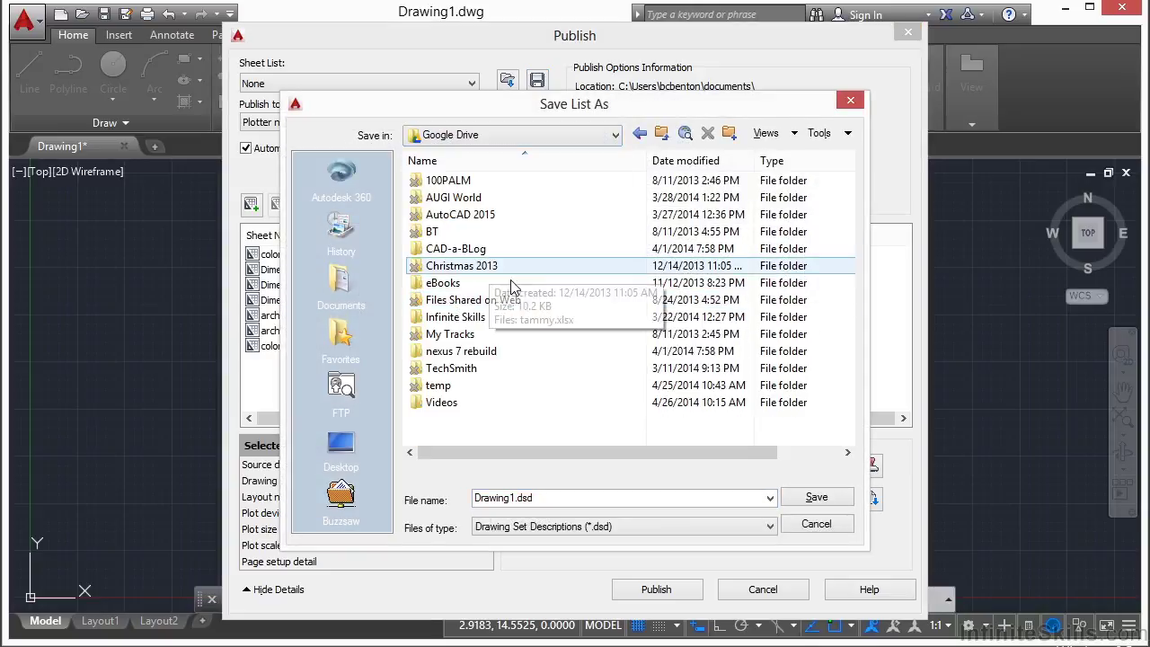
double_click(479, 320)
double_click(494, 182)
double_click(437, 198)
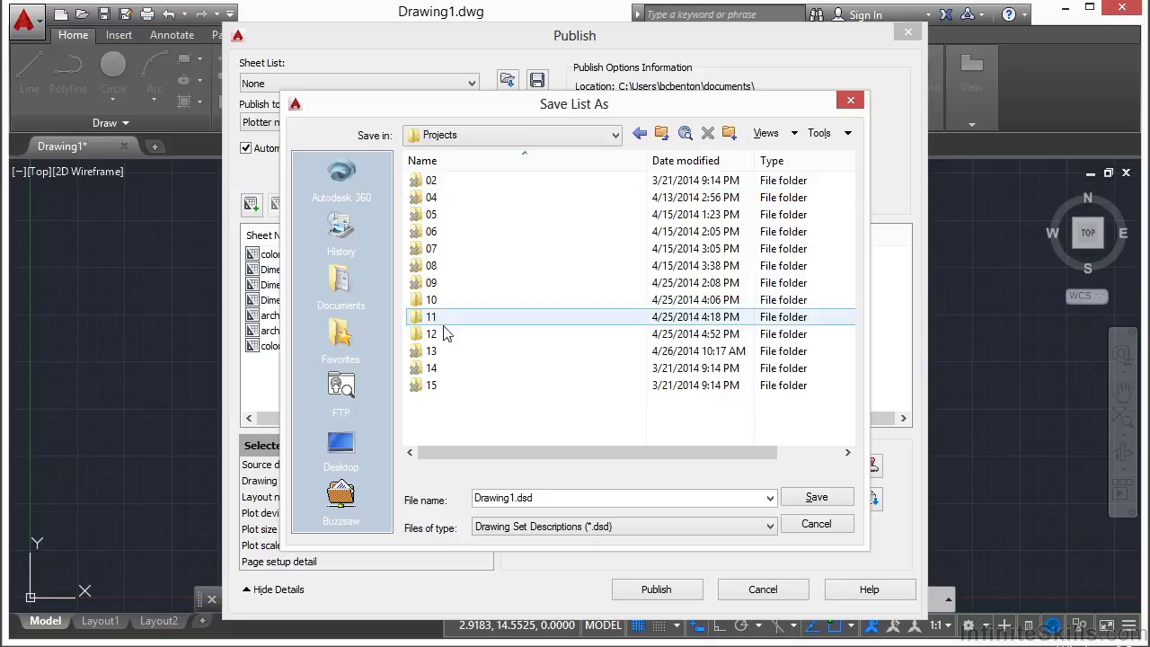
double_click(447, 351)
Name the sheet list file project files.dsd and save it
double_click(503, 498)
key(BackSpace)
text(proj)
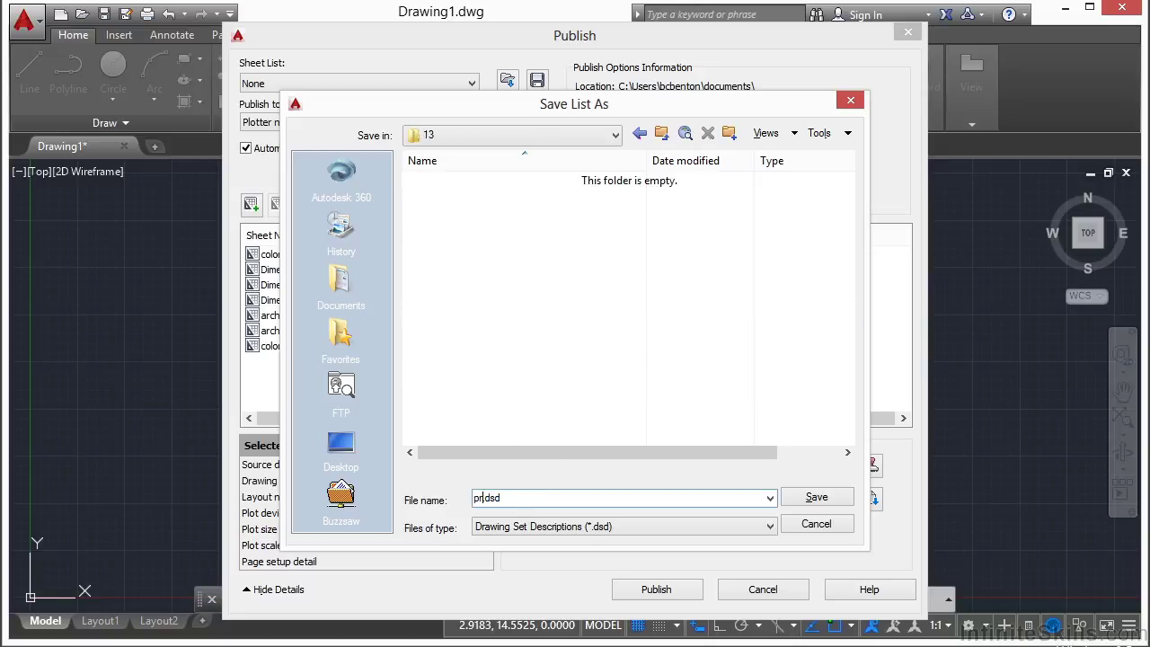
text(ect files)
click(827, 504)
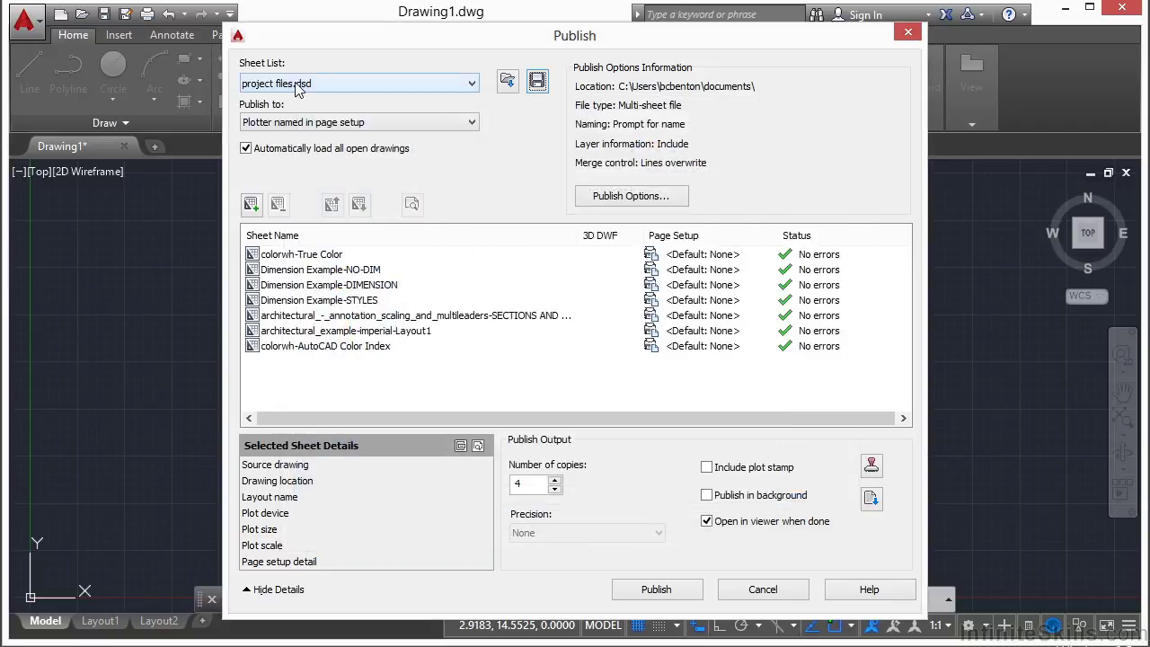
Remove all sheets from the publish list, from colorwh-True Color through colorwh-AutoCAD Color Index
click(287, 256)
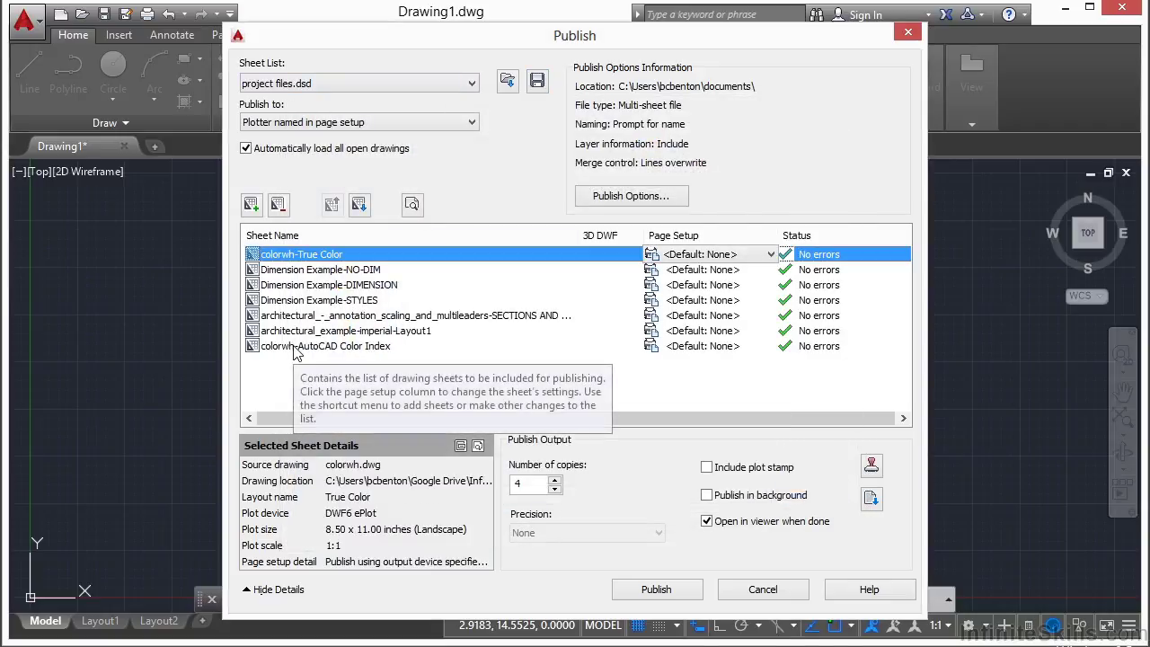
shift+click(296, 349)
click(278, 204)
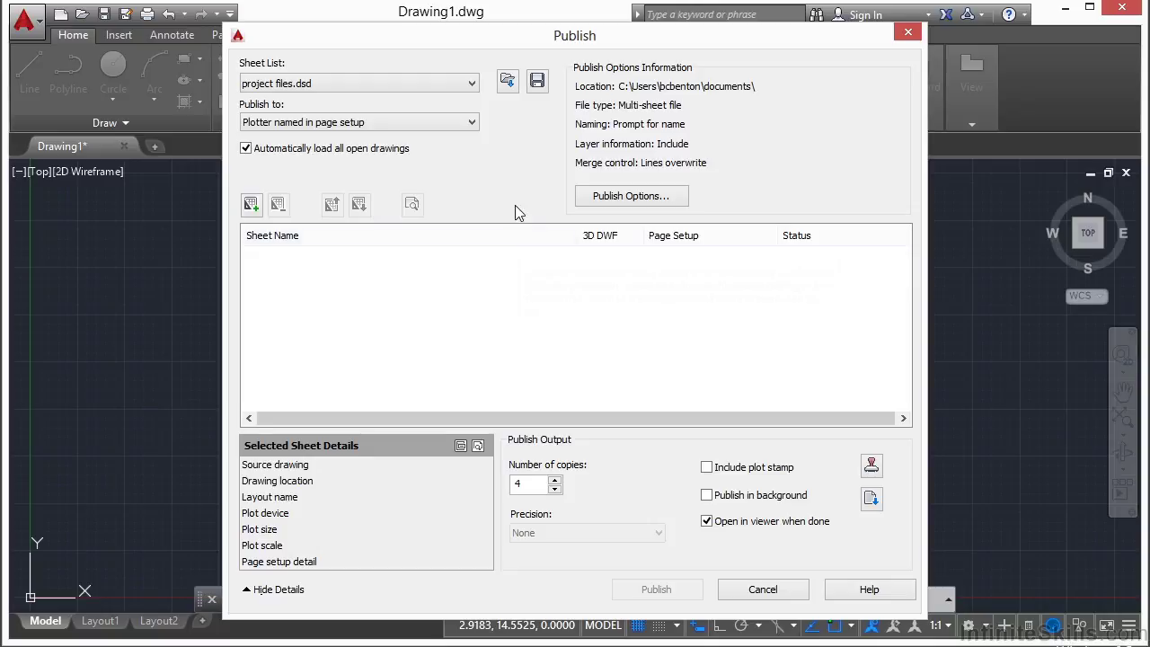
Load the saved sheet list project files.dsd and dismiss the settings conflict notice
click(507, 83)
click(489, 183)
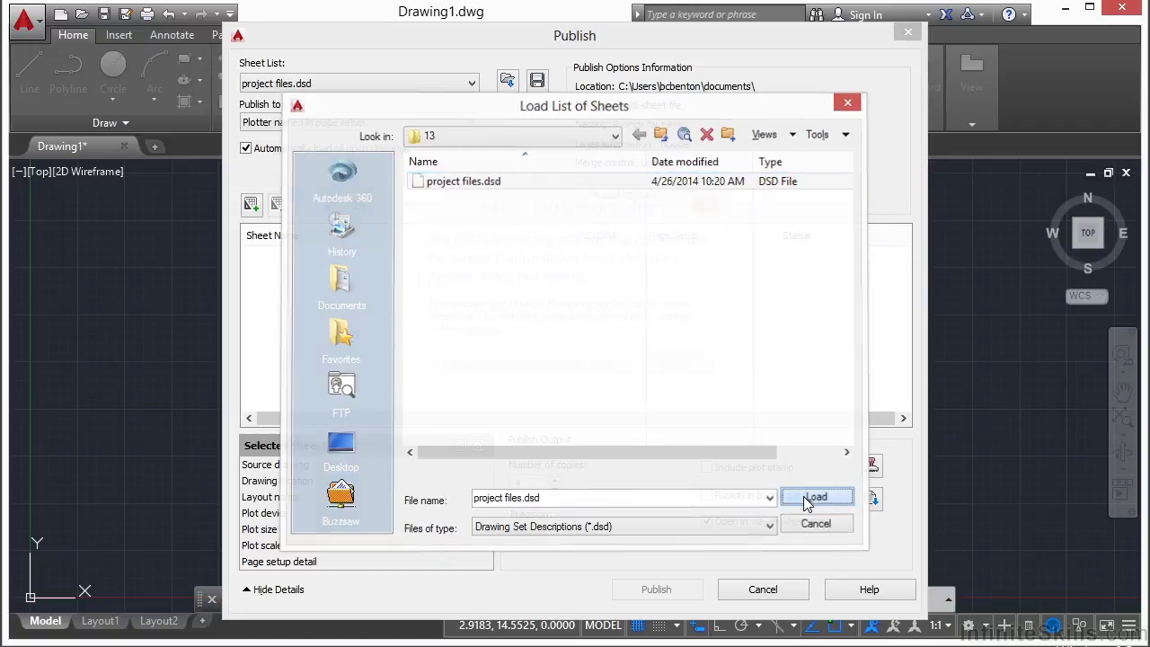
click(815, 499)
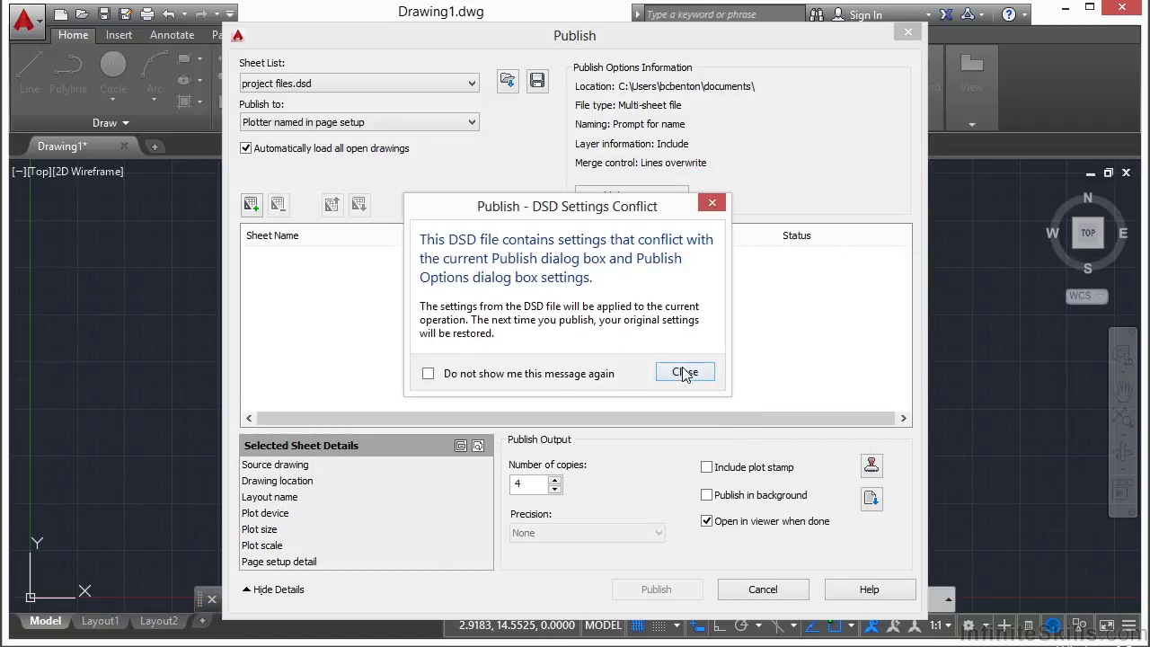
click(690, 372)
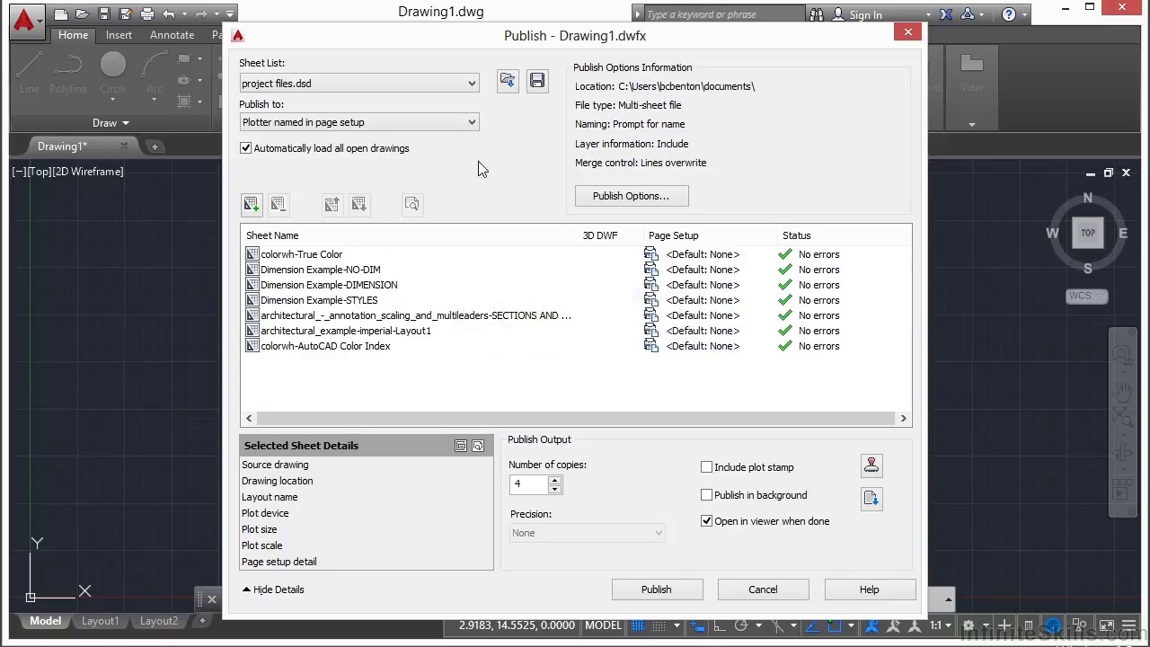
Set the publish output format to PDF and choose None for the precision
click(469, 122)
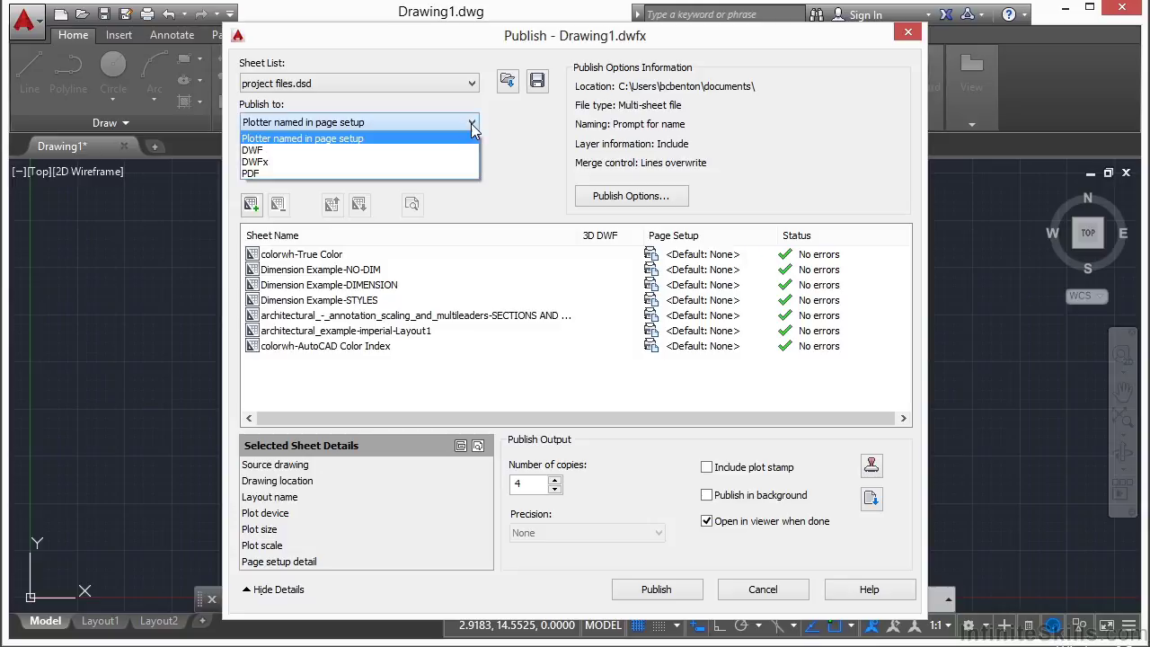
click(339, 174)
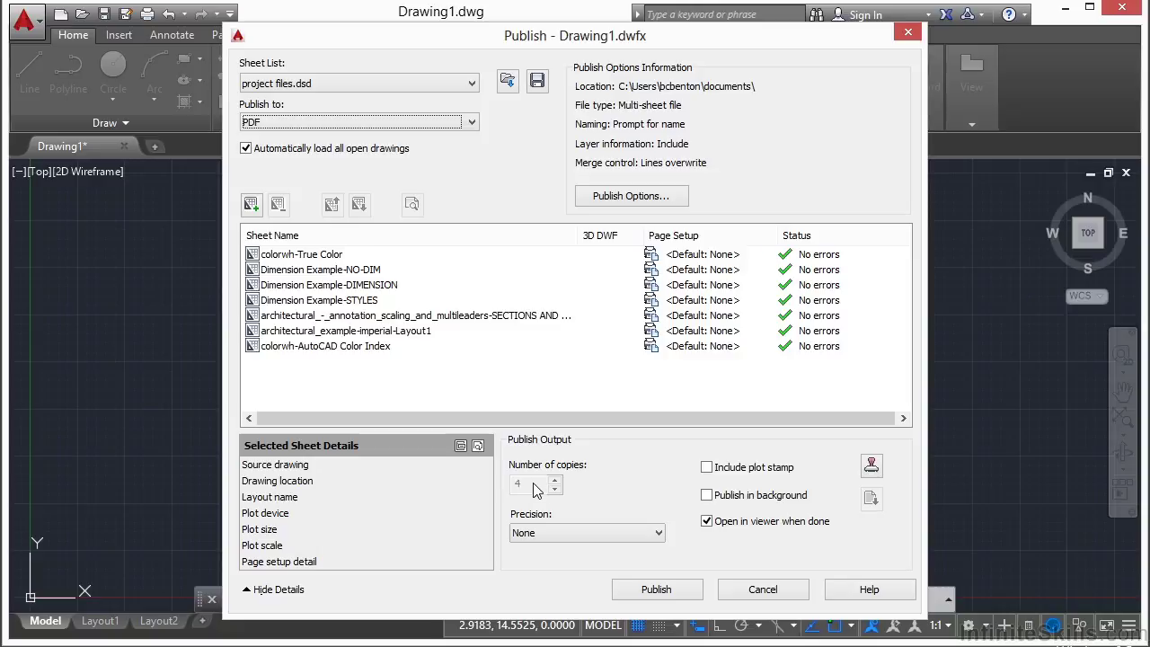
click(661, 534)
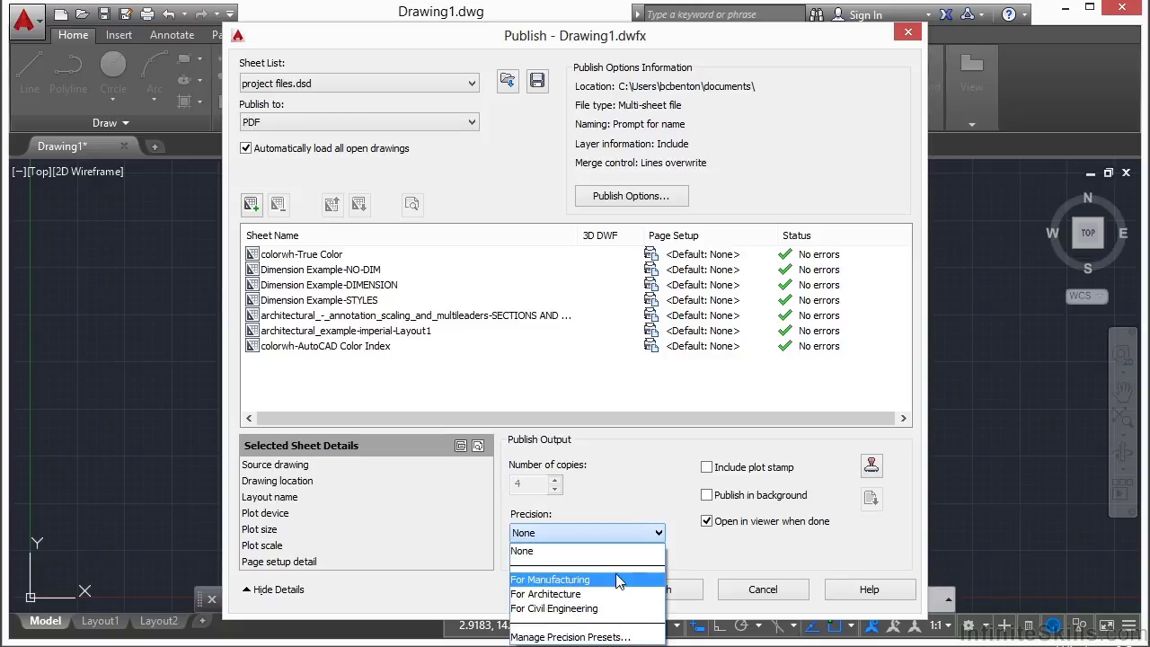
click(588, 551)
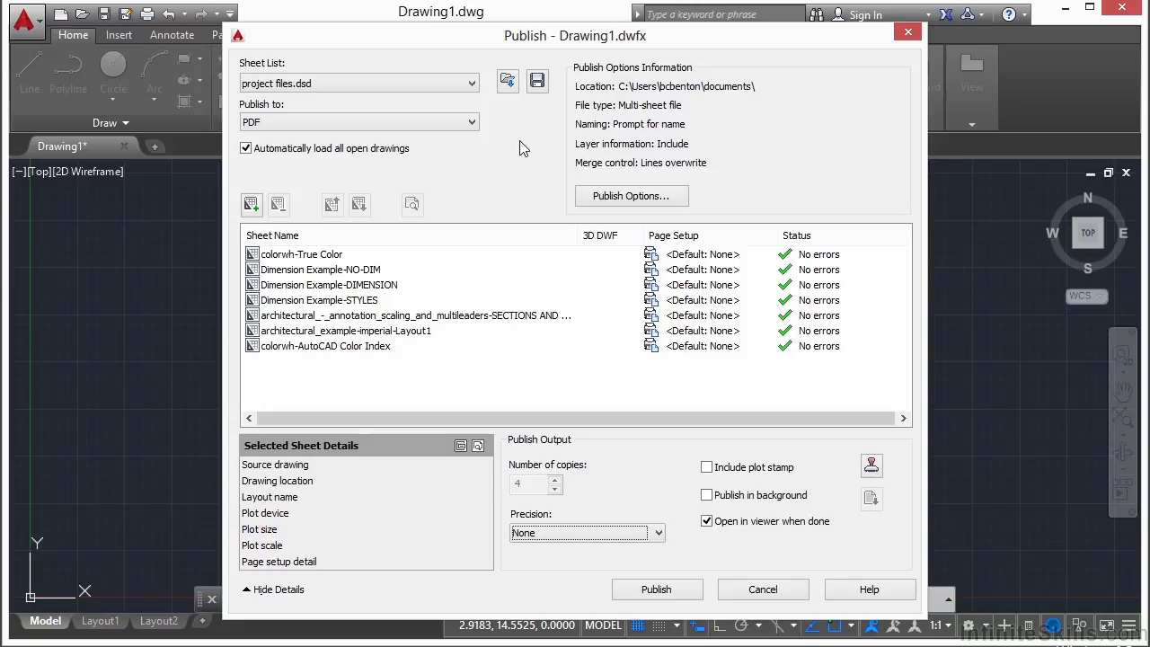
In the publish options, try Single-sheet file as the output type and set it back to Multi-sheet file
click(633, 200)
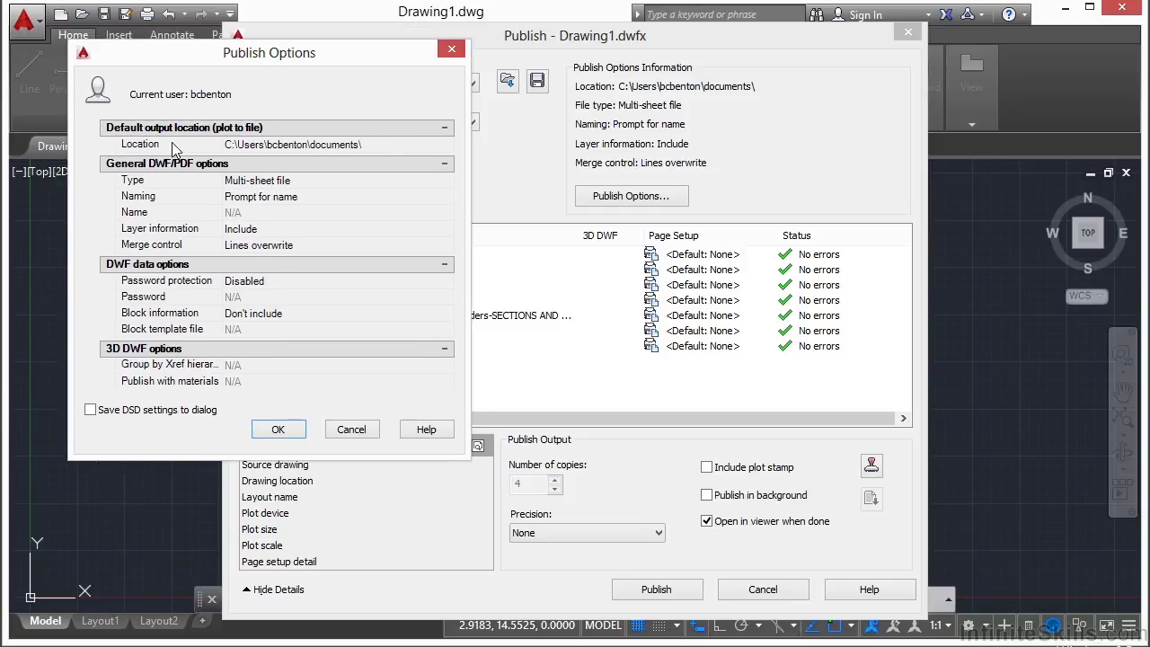
click(301, 183)
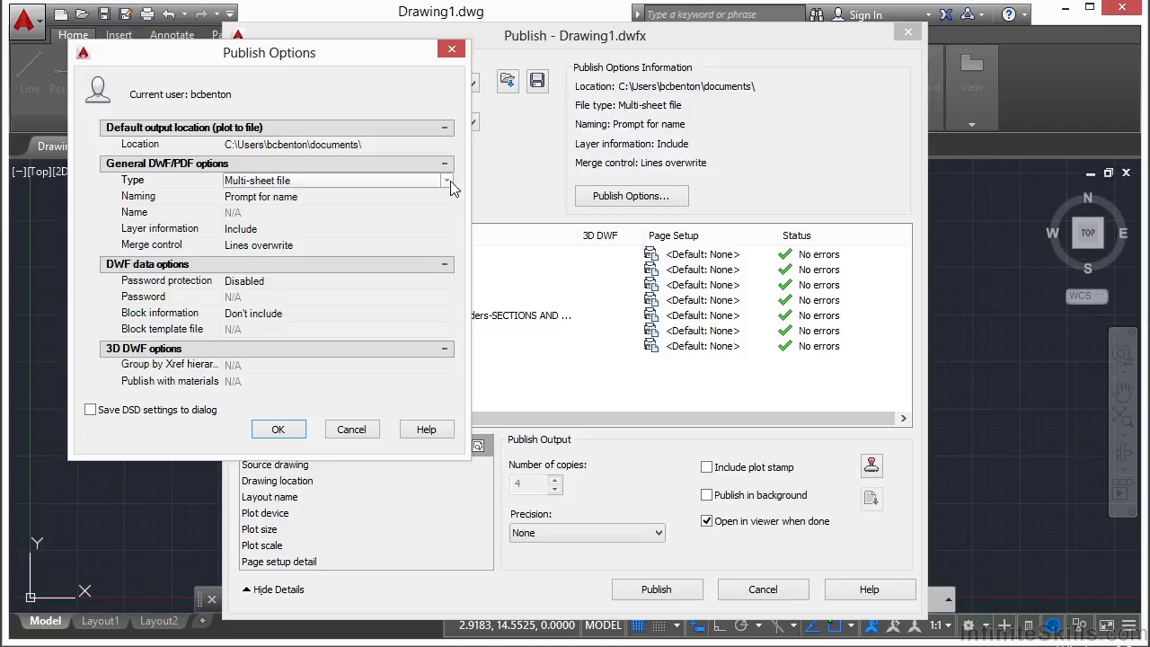
click(400, 181)
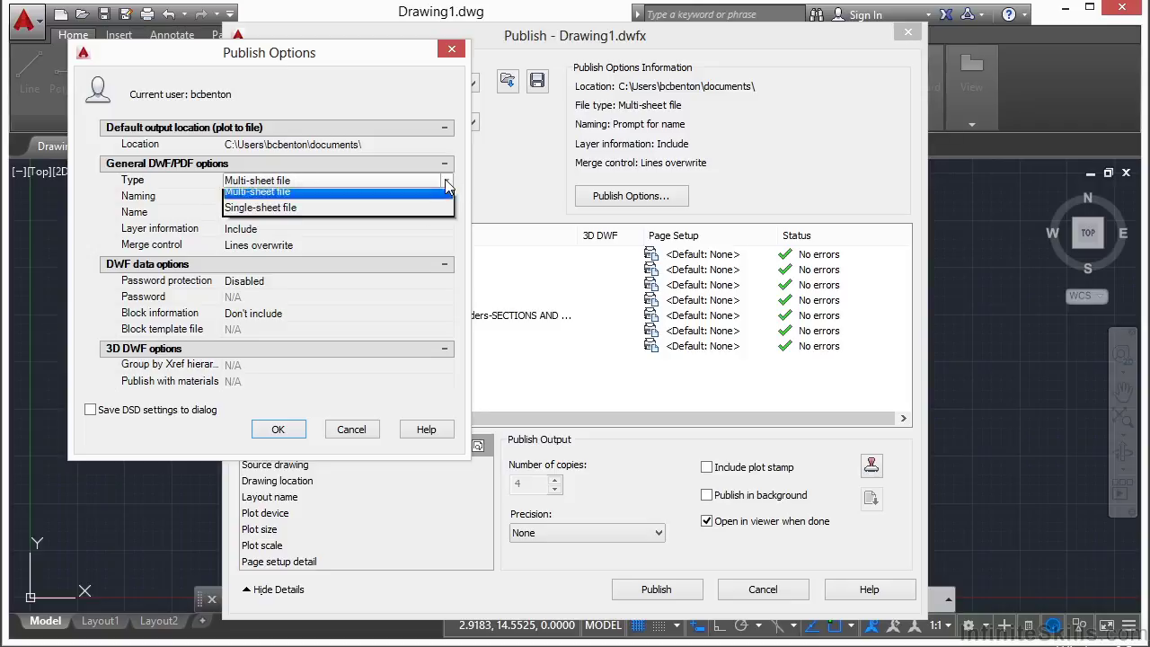
click(403, 213)
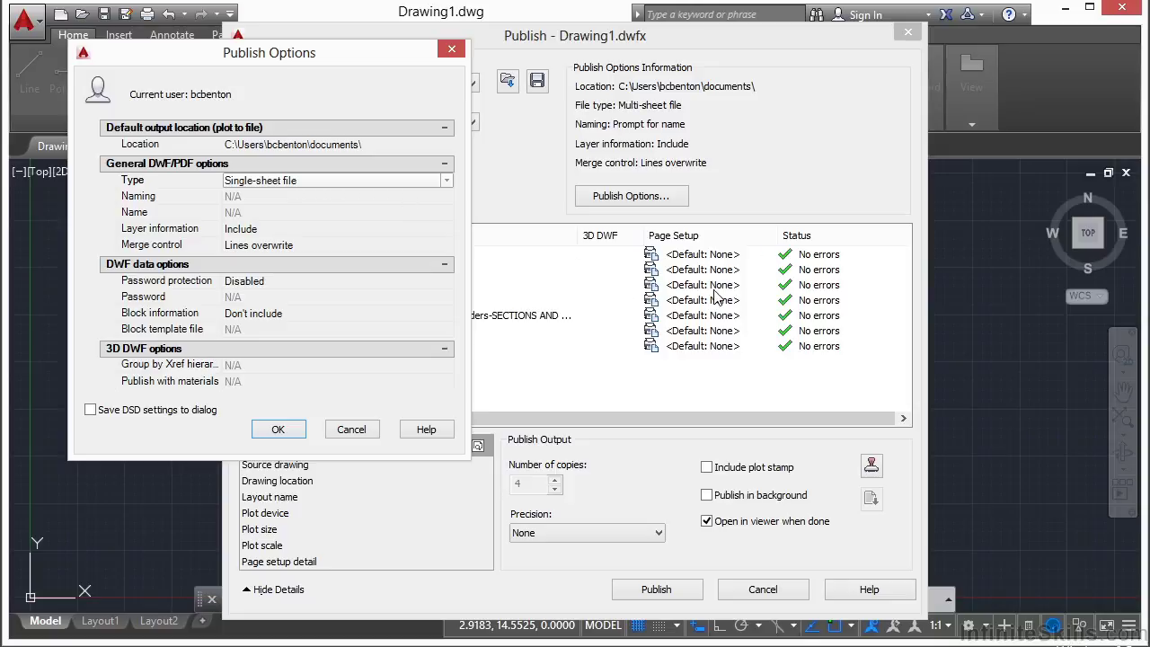
click(446, 182)
click(425, 195)
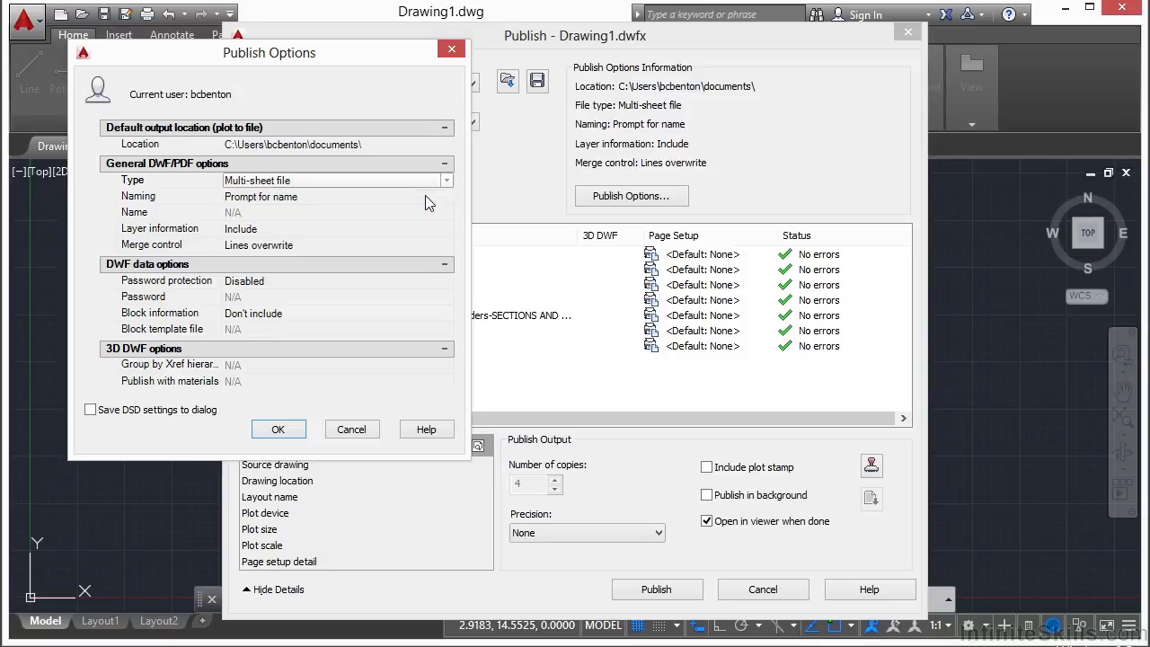
click(445, 180)
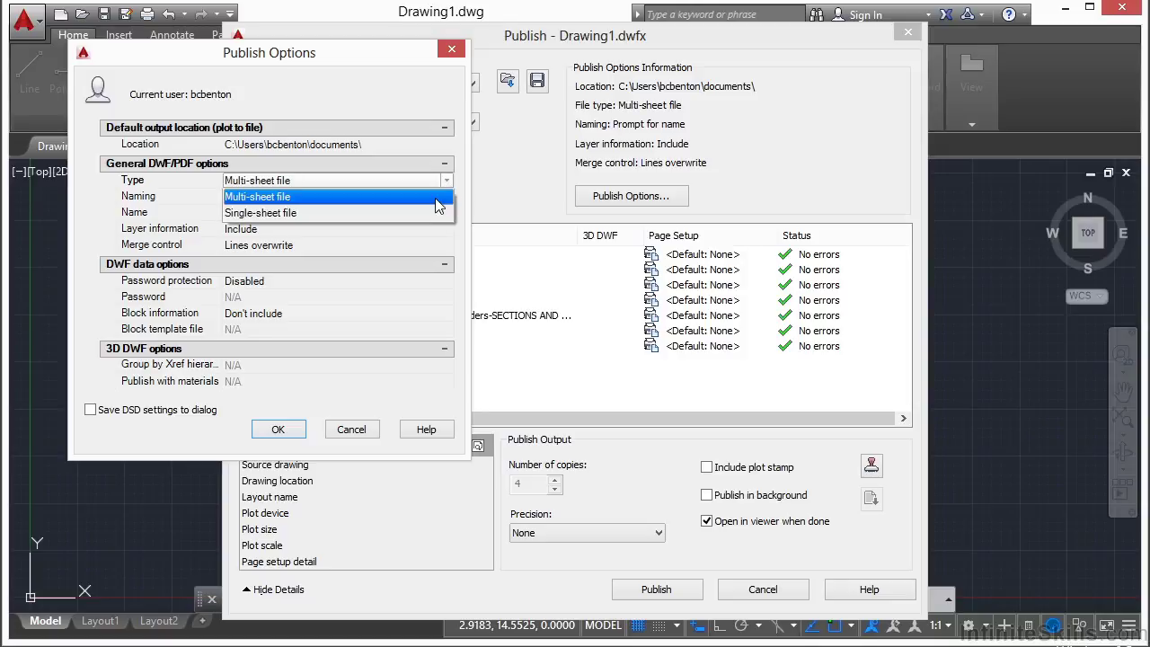
click(418, 212)
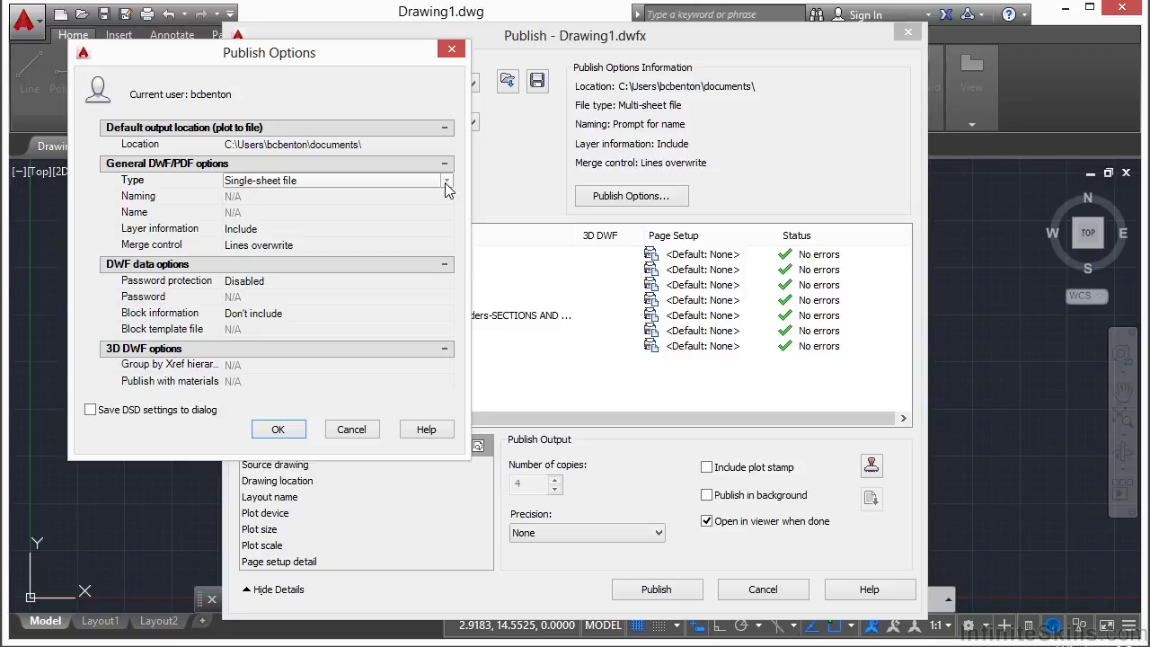
click(444, 182)
click(345, 195)
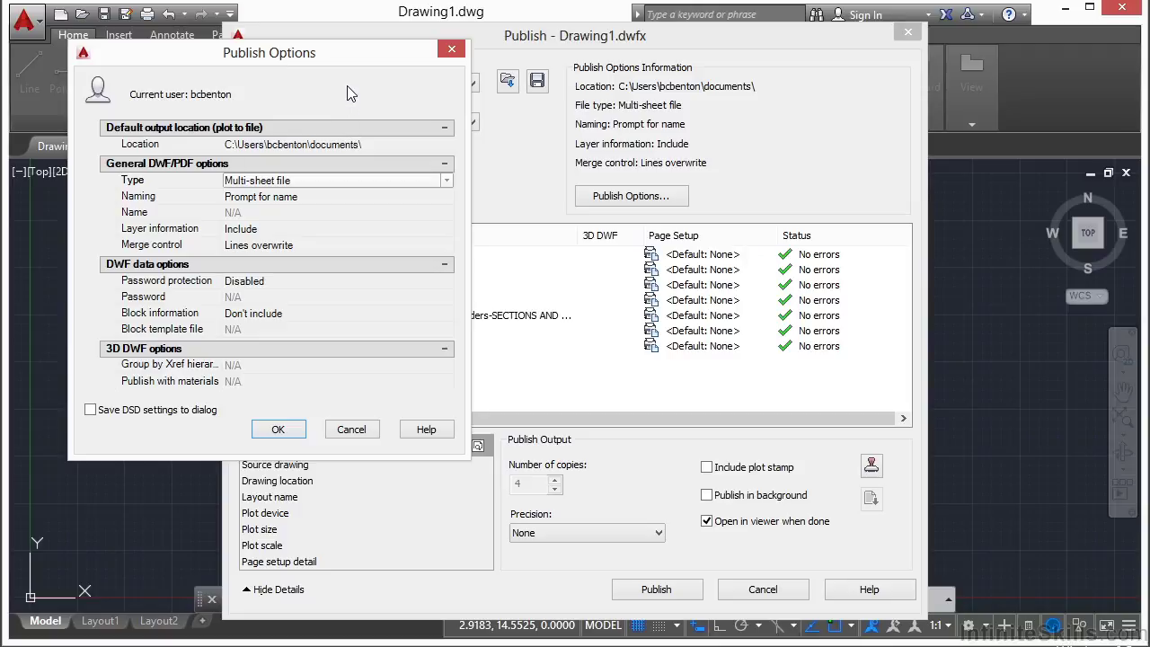
Set the multi-sheet file naming to Prompt for name and accept the publish options
click(300, 200)
click(354, 198)
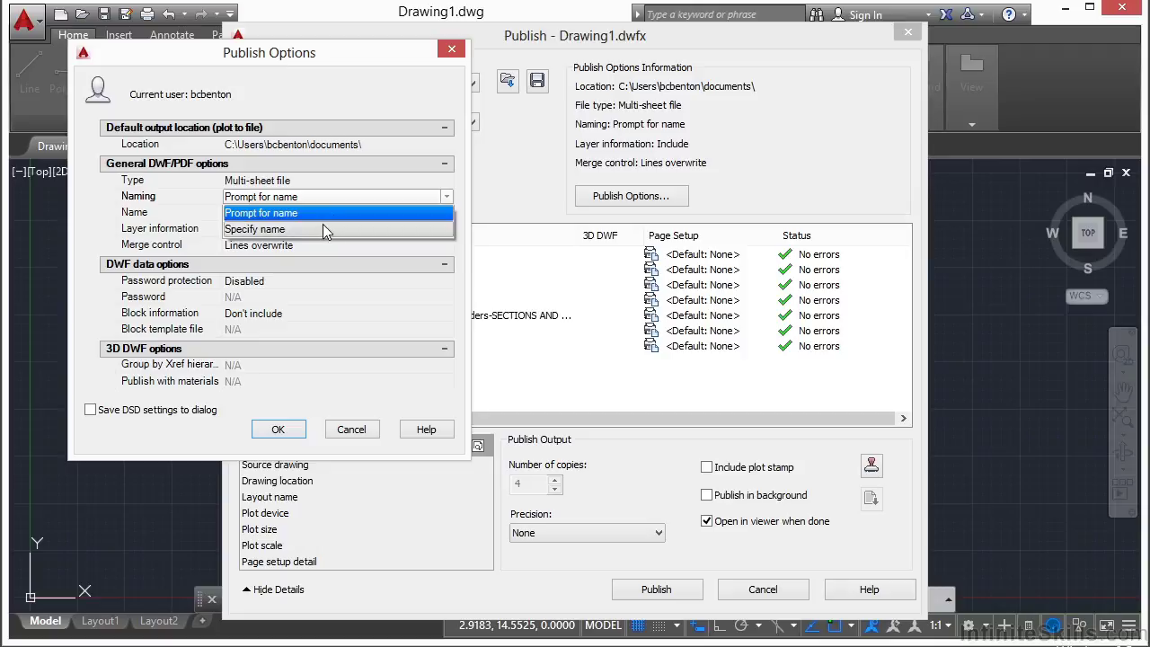
click(319, 214)
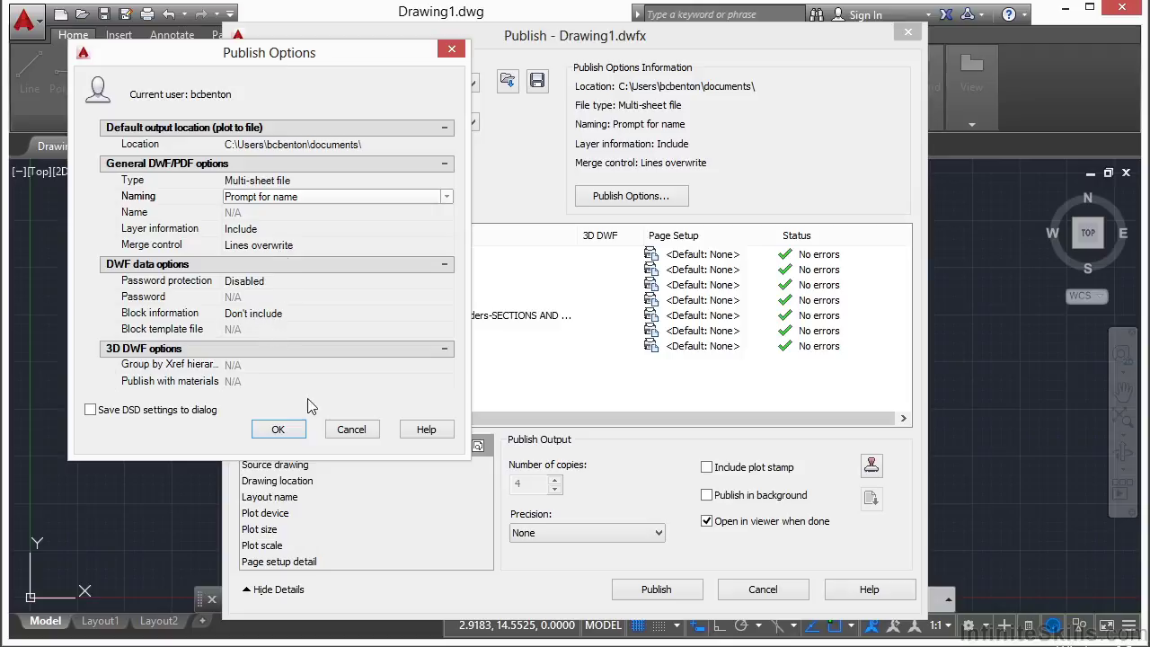
click(279, 429)
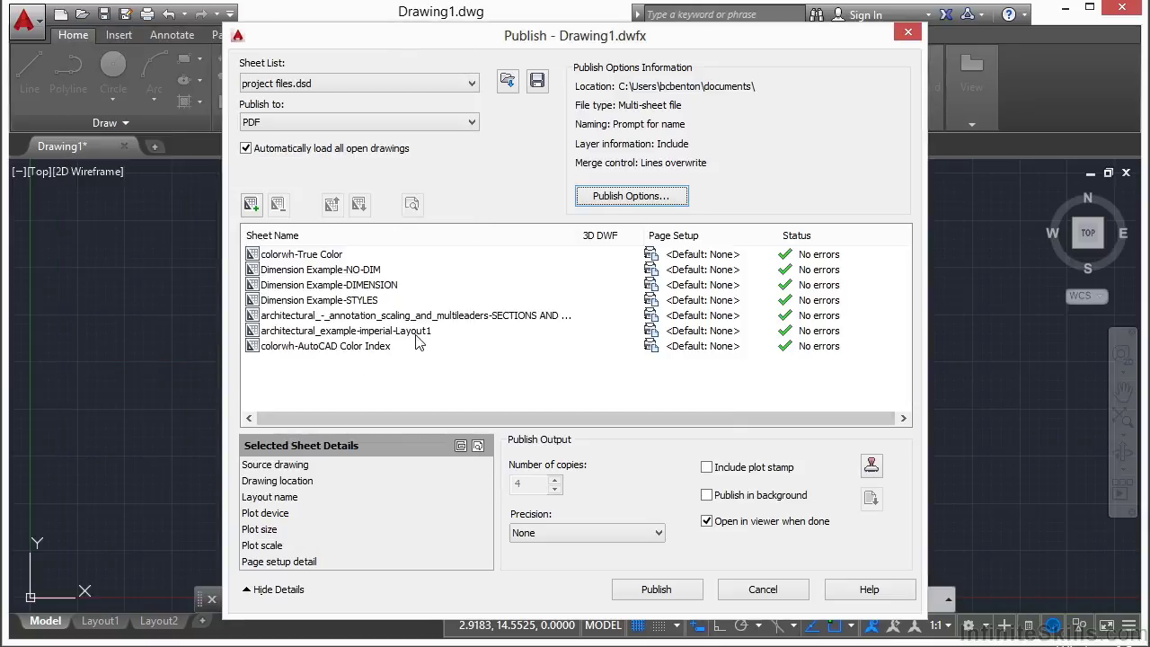